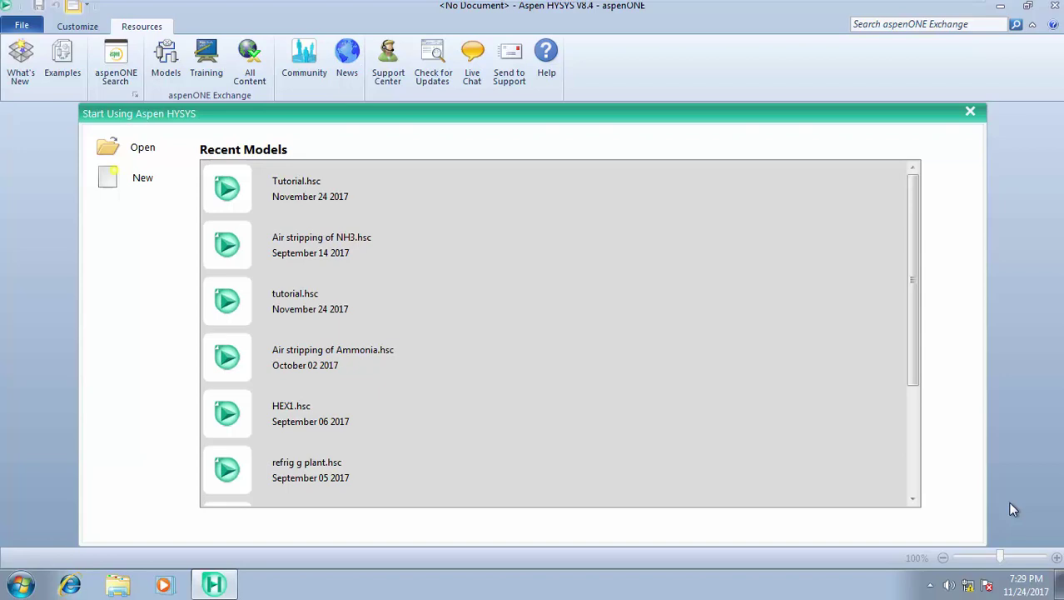
# Step: Open Tutorial.hsc from Recent Models and select the Expander from the Common palette
pyautogui.click(303, 185)
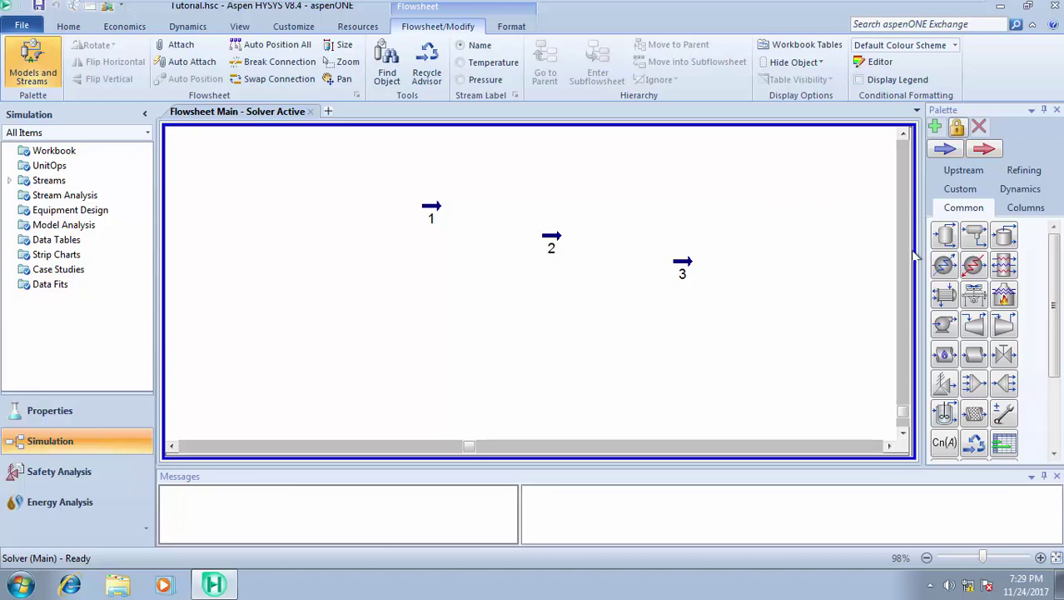
pyautogui.click(980, 334)
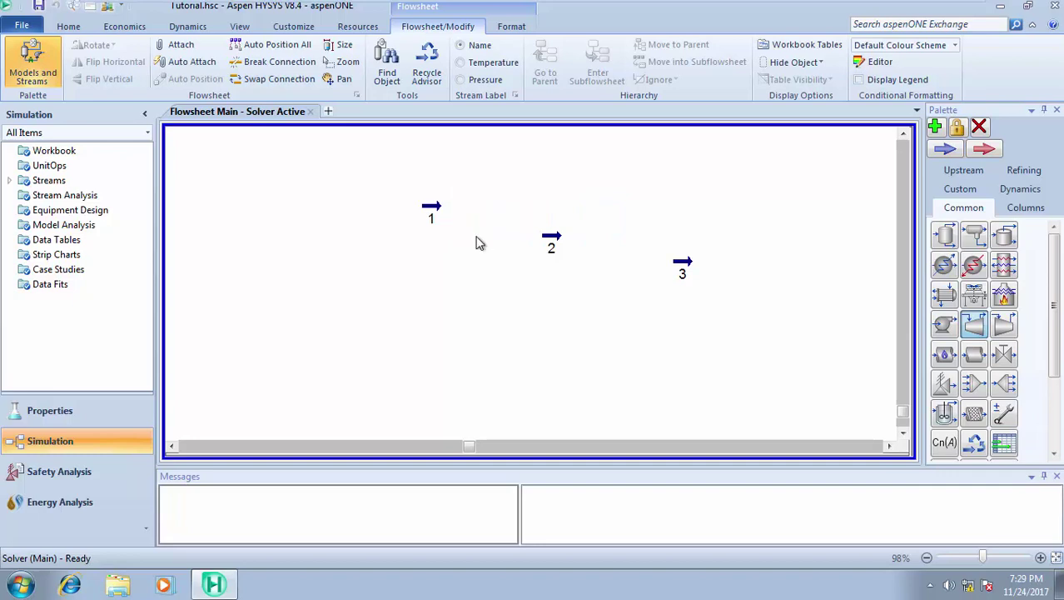
# Step: Place expander K-100 on the flowsheet and arrange stream 1 just to its left
pyautogui.click(479, 242)
pyautogui.moveTo(493, 234); pyautogui.dragTo(425, 261)
pyautogui.moveTo(428, 218); pyautogui.dragTo(340, 257)
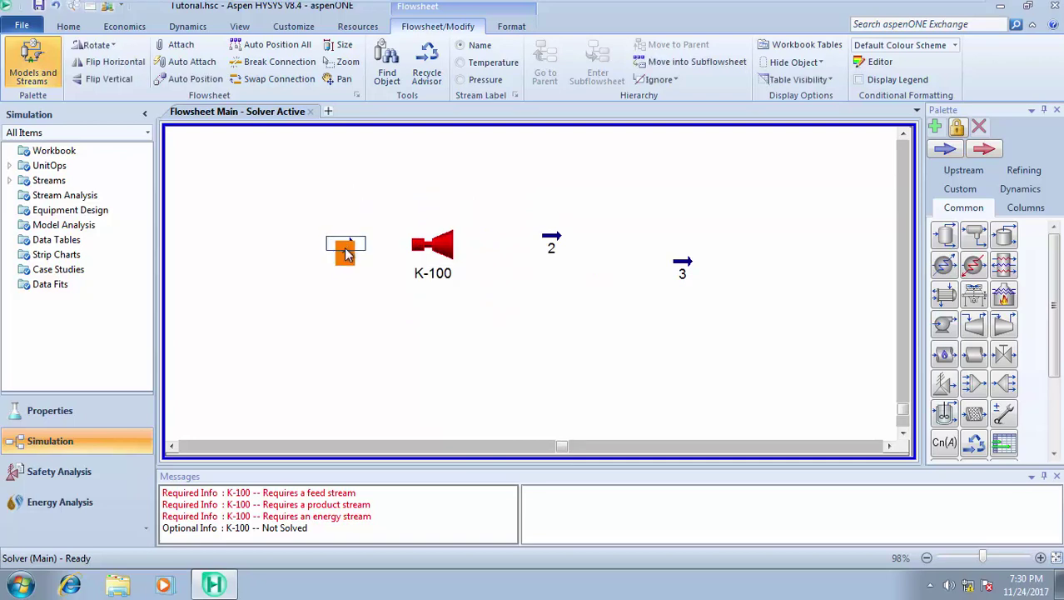
pyautogui.click(498, 265)
pyautogui.moveTo(438, 258); pyautogui.dragTo(402, 258)
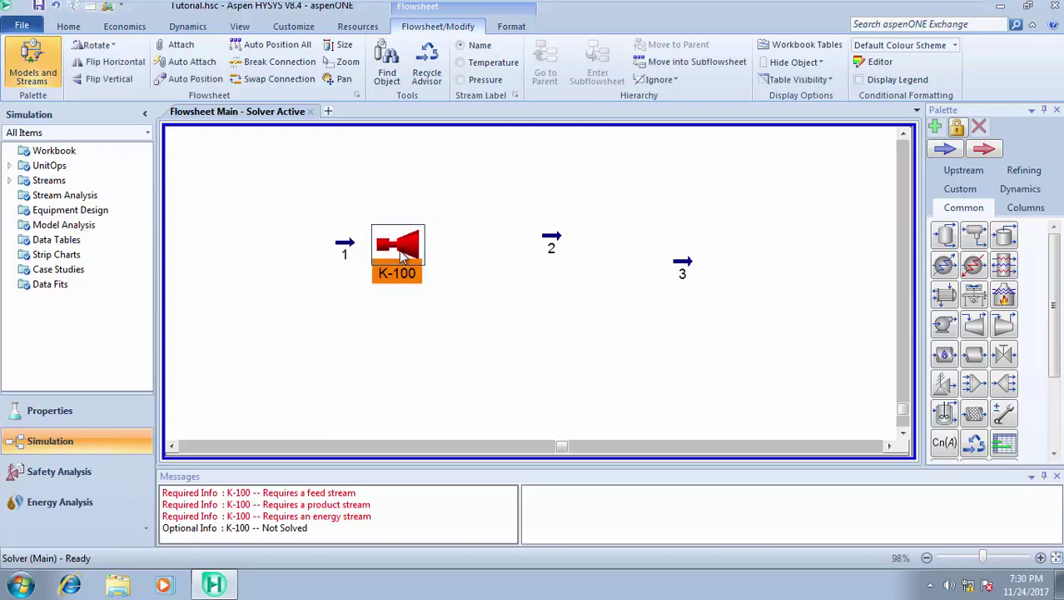
pyautogui.click(463, 287)
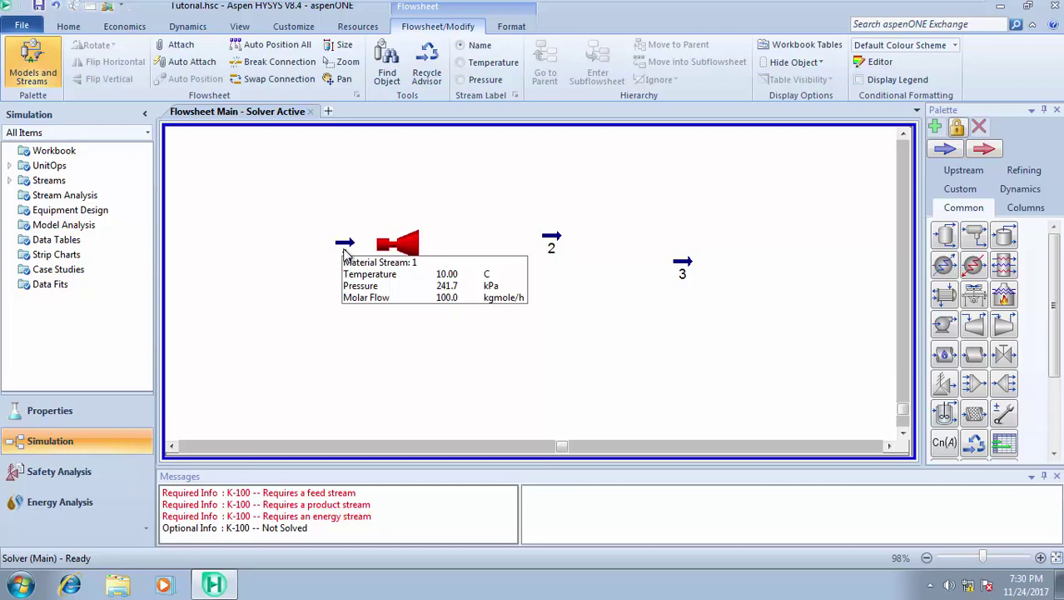
# Step: Connect K-100 to inlet stream 1, outlet stream 6 and energy stream EXP HP
pyautogui.doubleClick(398, 252)
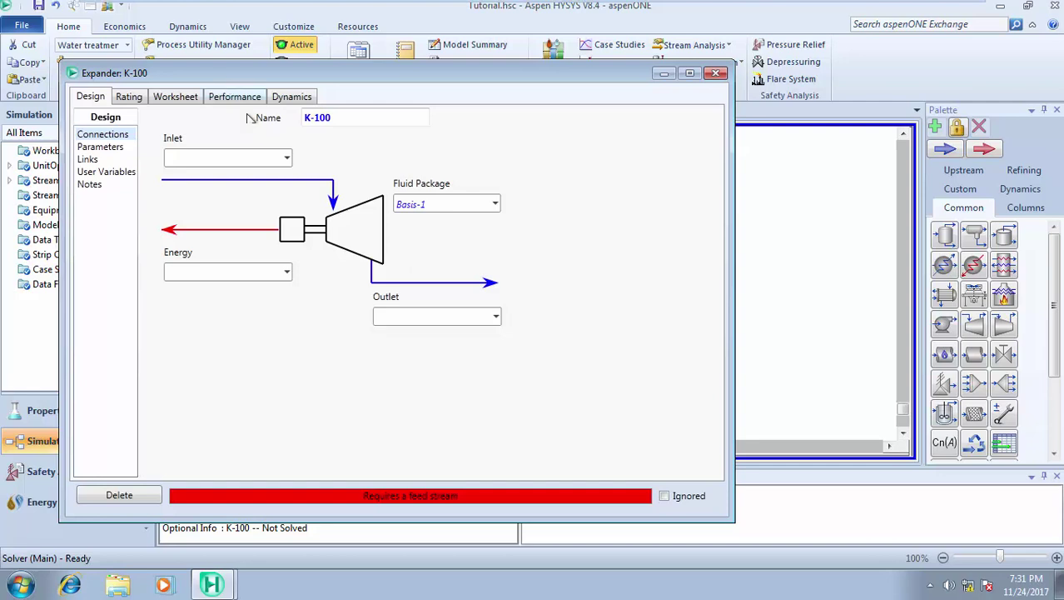
pyautogui.click(286, 160)
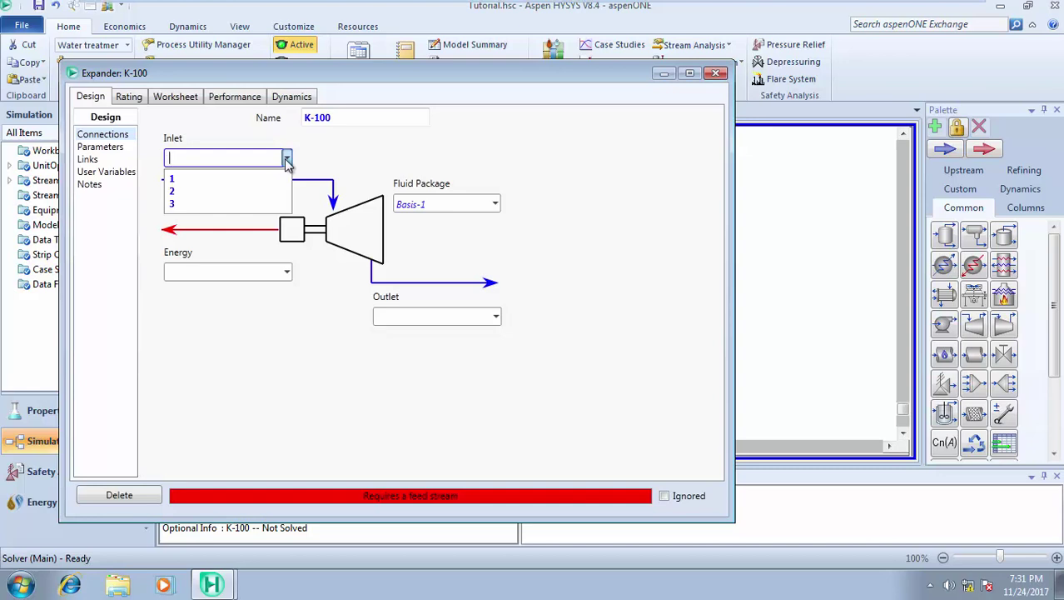
pyautogui.click(221, 182)
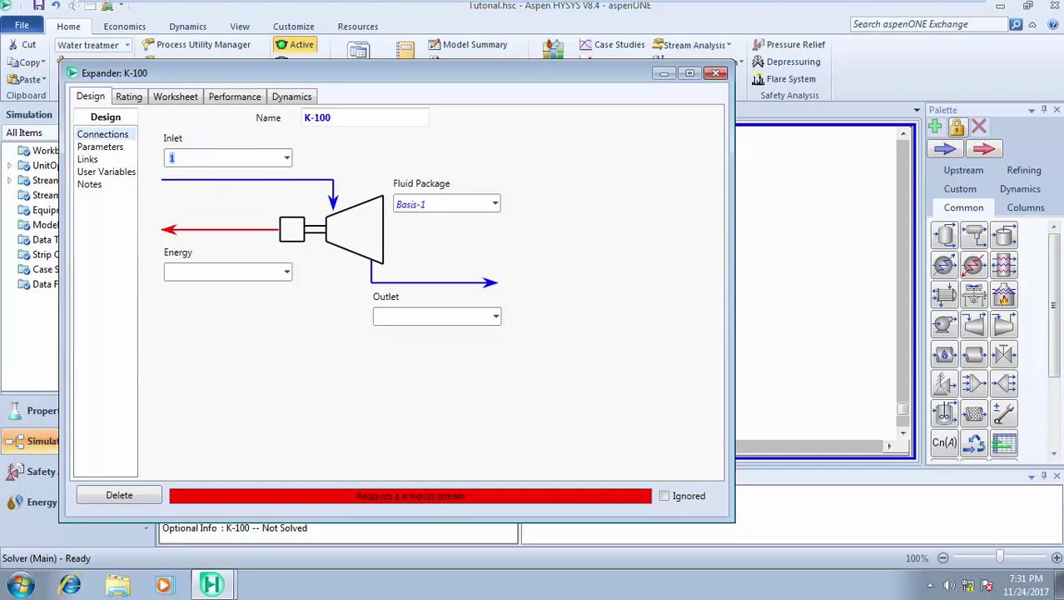
pyautogui.click(426, 314)
pyautogui.write('6')
pyautogui.click(245, 275)
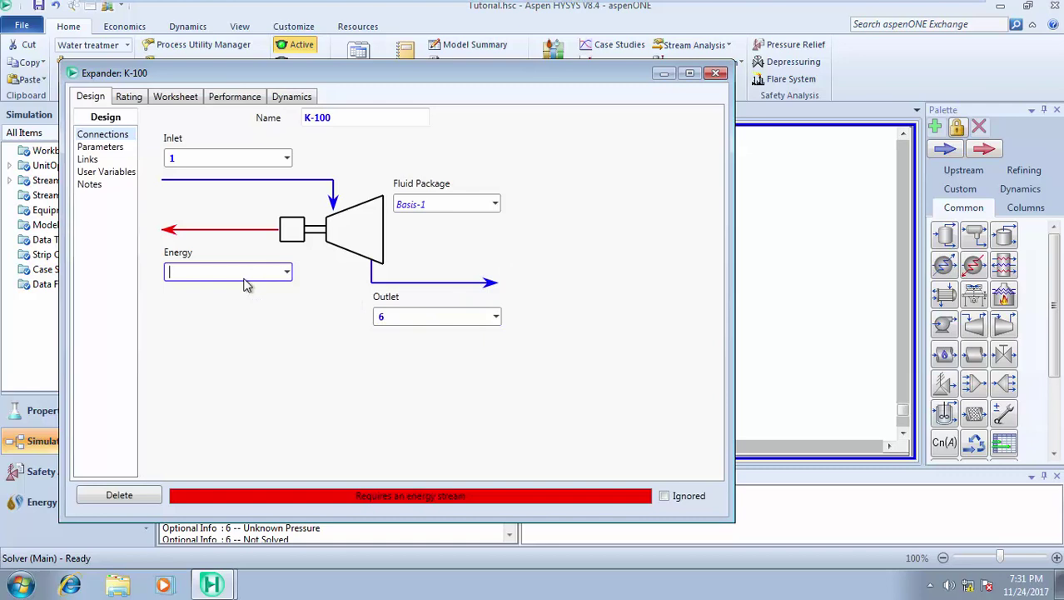
pyautogui.write('EXP HP')
# Step: Commit EXP HP as K-100's energy stream, leaving the expander flagged Unknown Duty
pyautogui.click(263, 326)
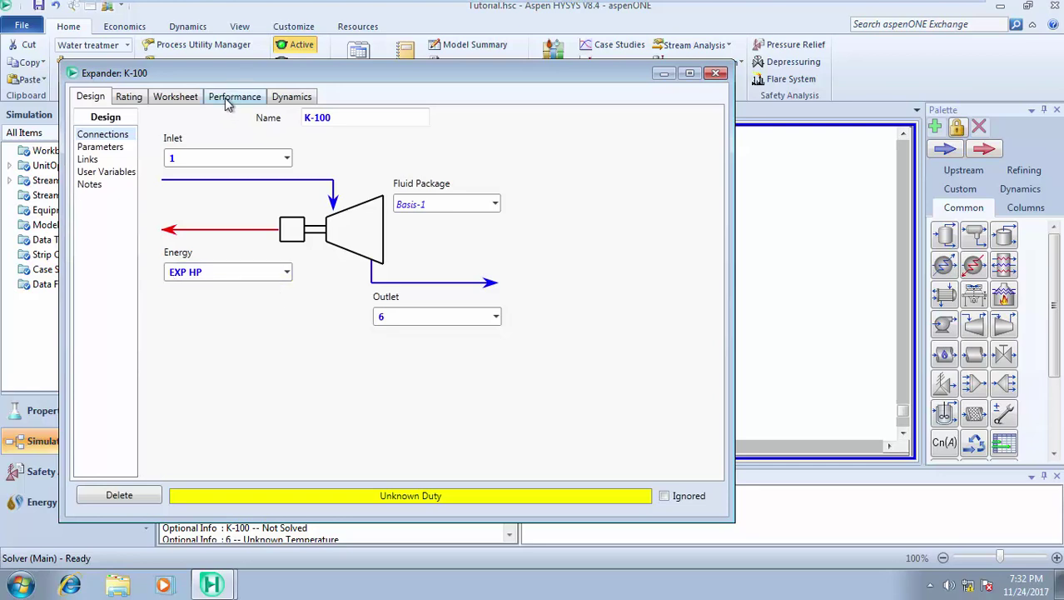
# Step: Check K-100's design parameters, confirming 75% adiabatic efficiency, and glance at its Worksheet
pyautogui.click(105, 148)
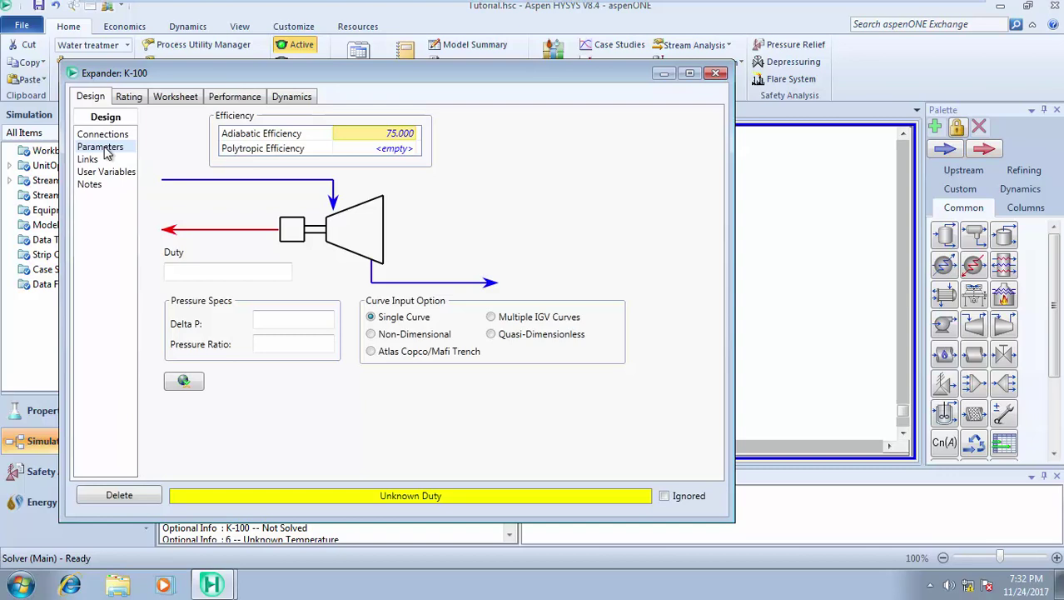
pyautogui.click(167, 100)
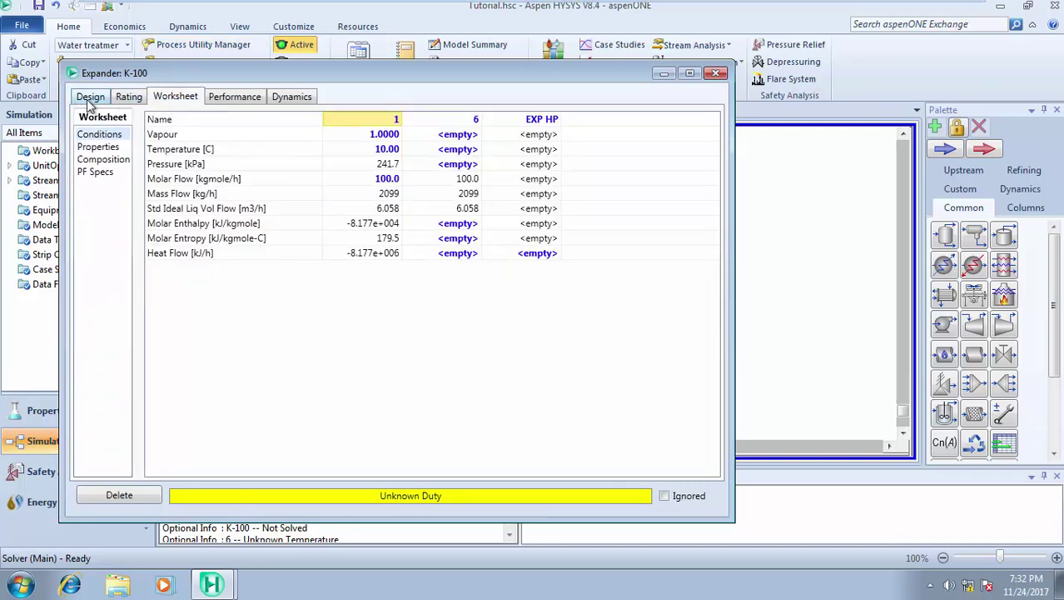
pyautogui.click(82, 103)
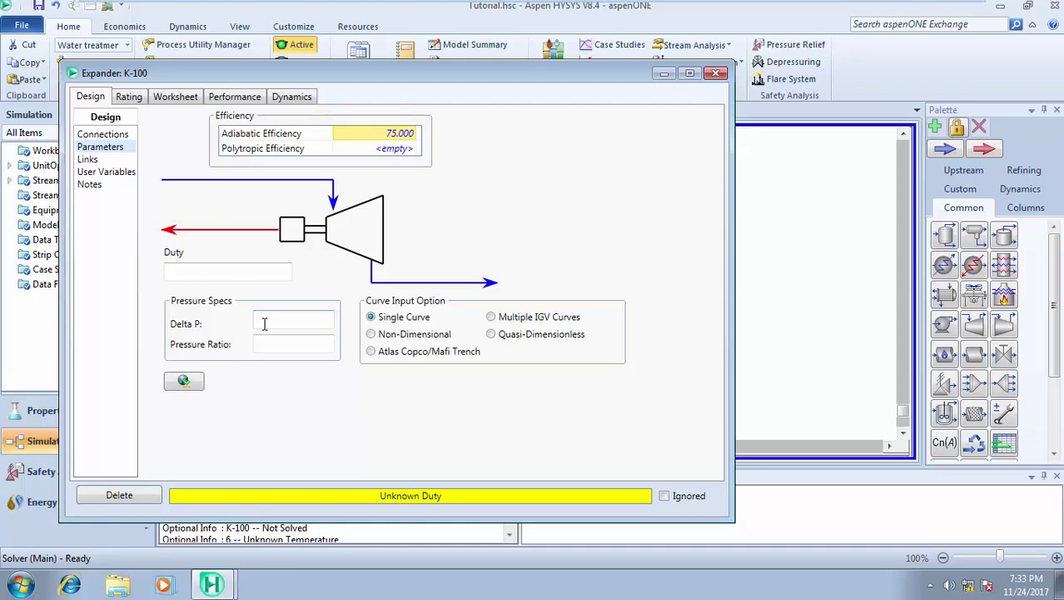
# Step: Set outlet stream 6 pressure to 150 kPa so K-100 solves with 22.25 kW duty
pyautogui.click(173, 99)
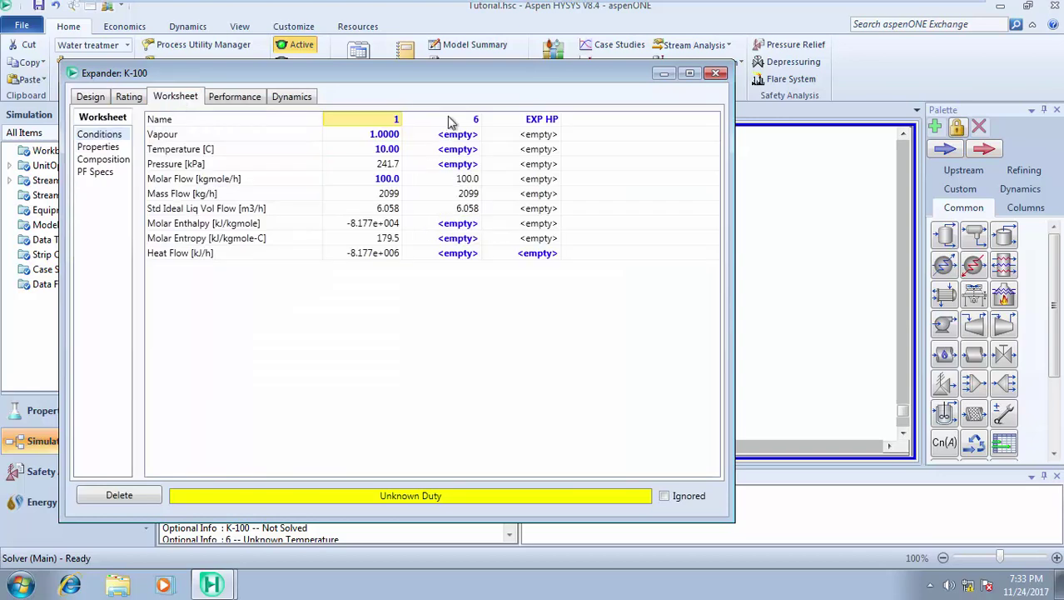
pyautogui.click(469, 165)
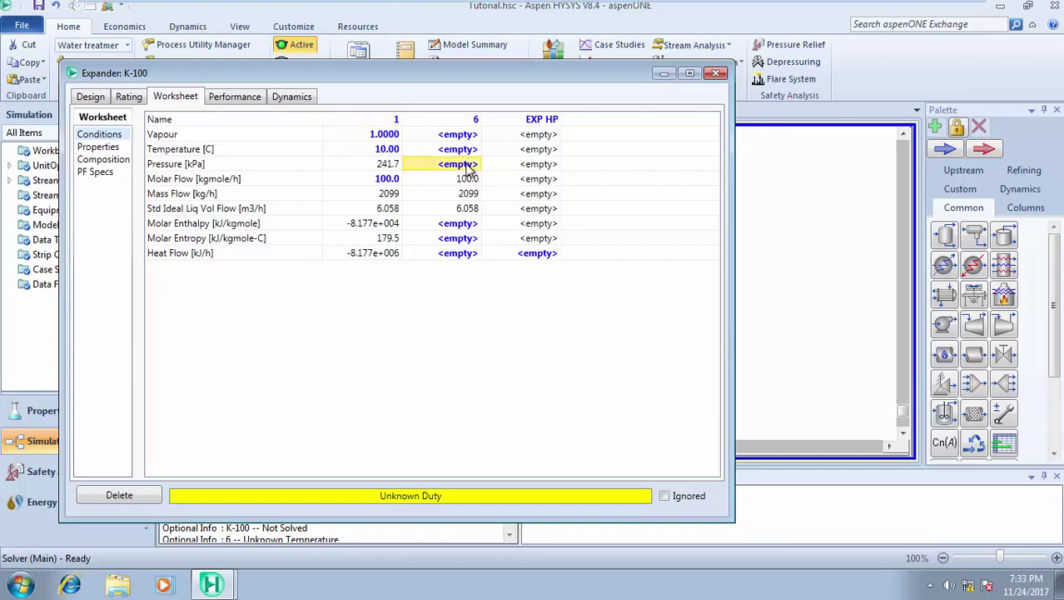
pyautogui.click(469, 165)
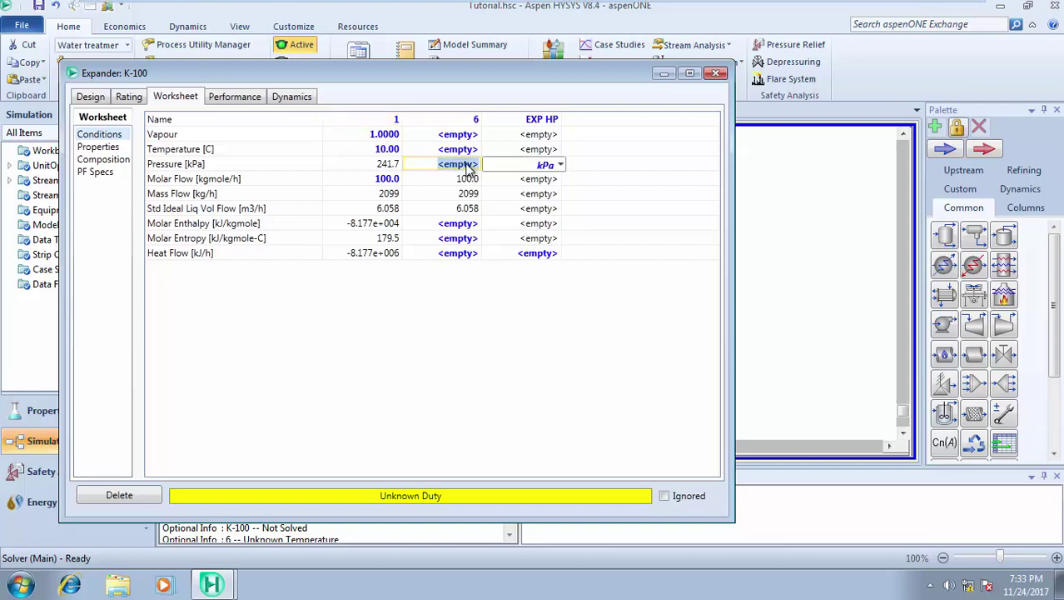
pyautogui.write('150')
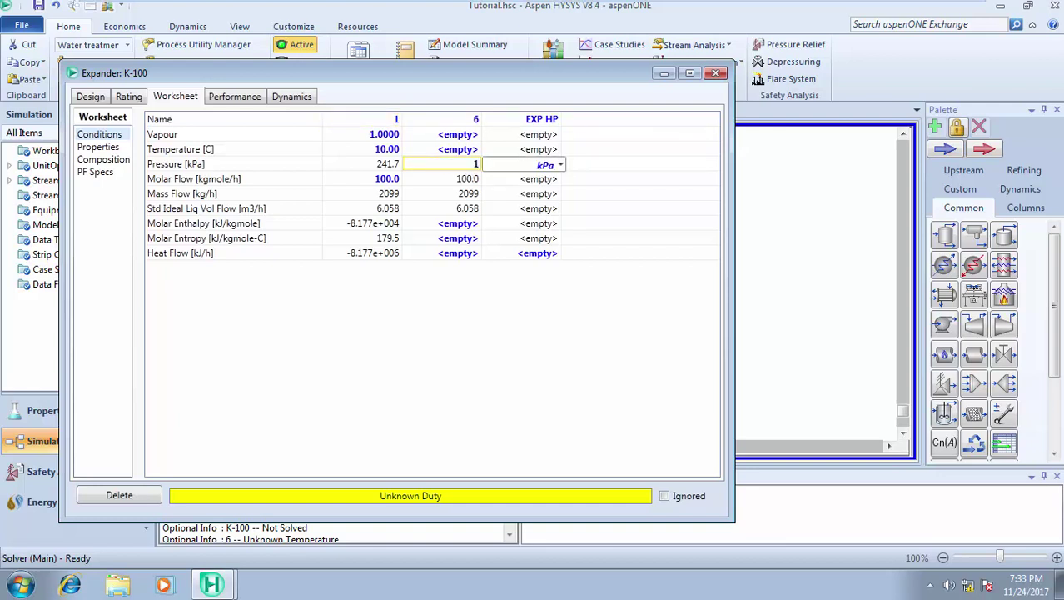
pyautogui.click(459, 196)
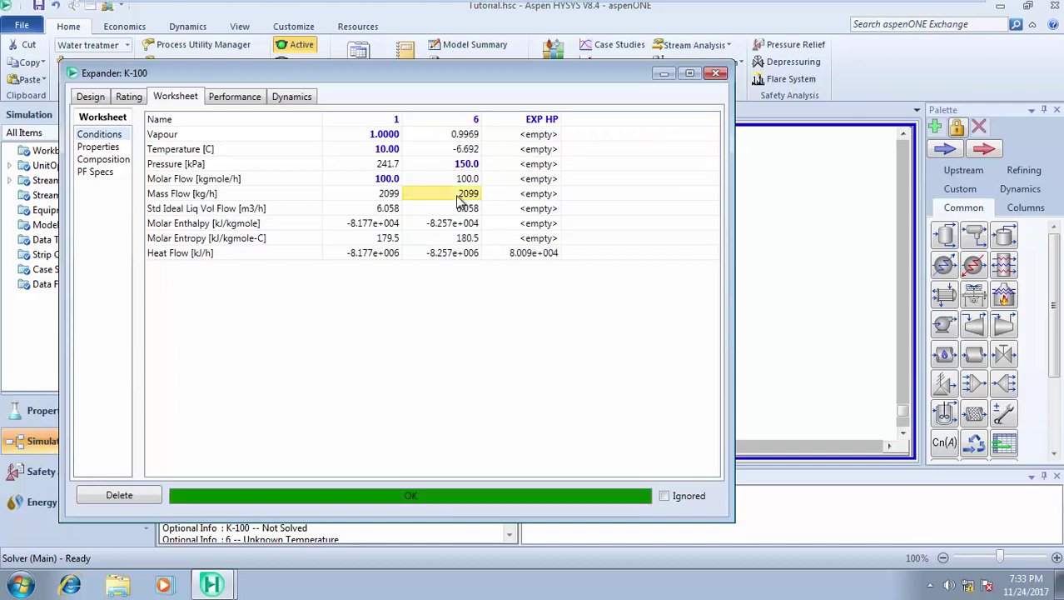
pyautogui.click(103, 97)
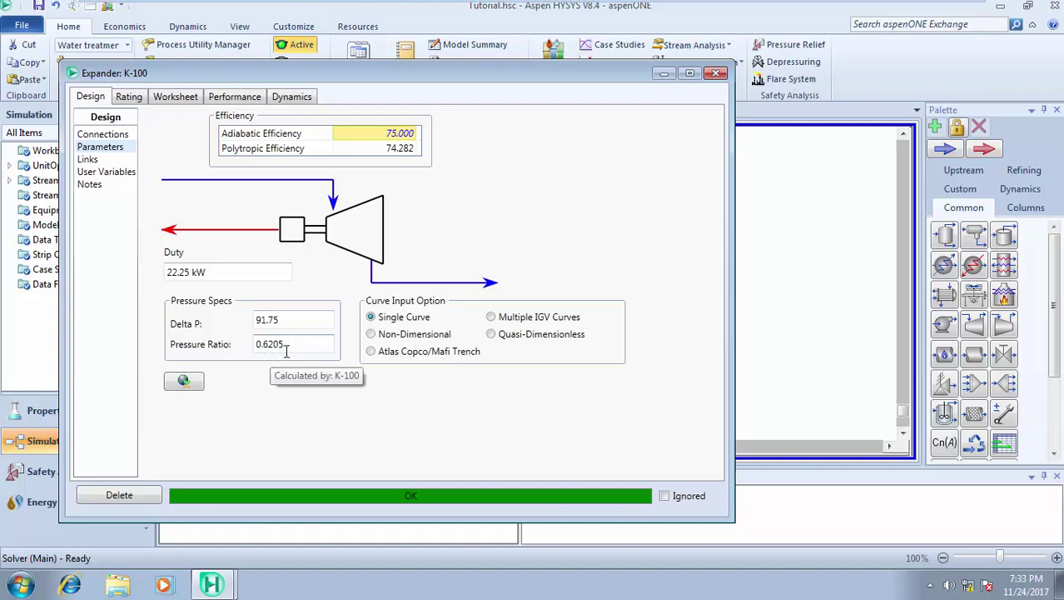
pyautogui.moveTo(181, 280)
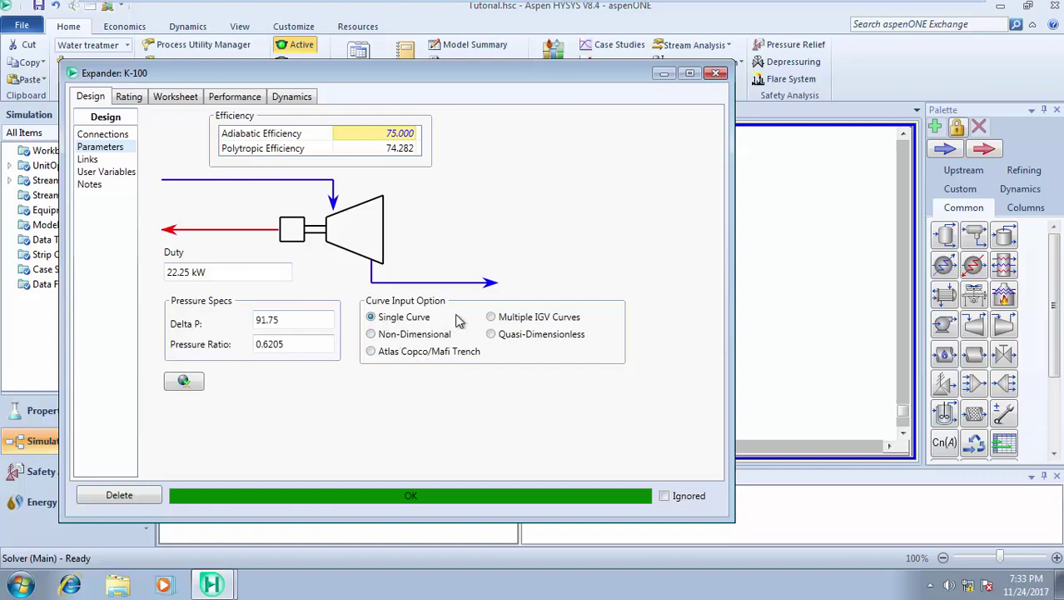
pyautogui.click(370, 334)
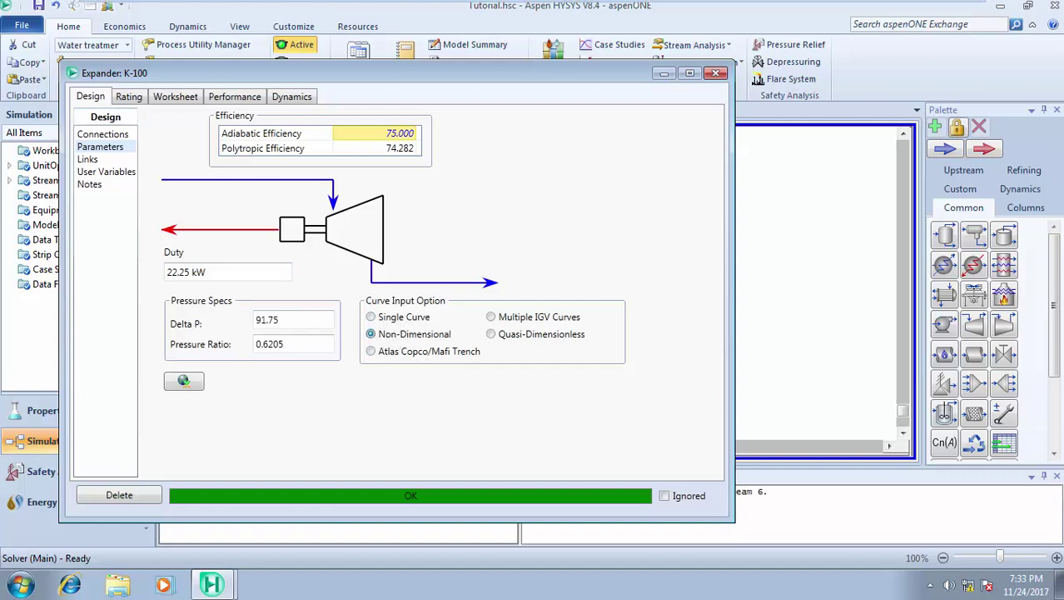
pyautogui.click(370, 353)
pyautogui.click(371, 318)
# Step: Try K-100 adiabatic efficiencies of 80% and then 60%
pyautogui.click(402, 135)
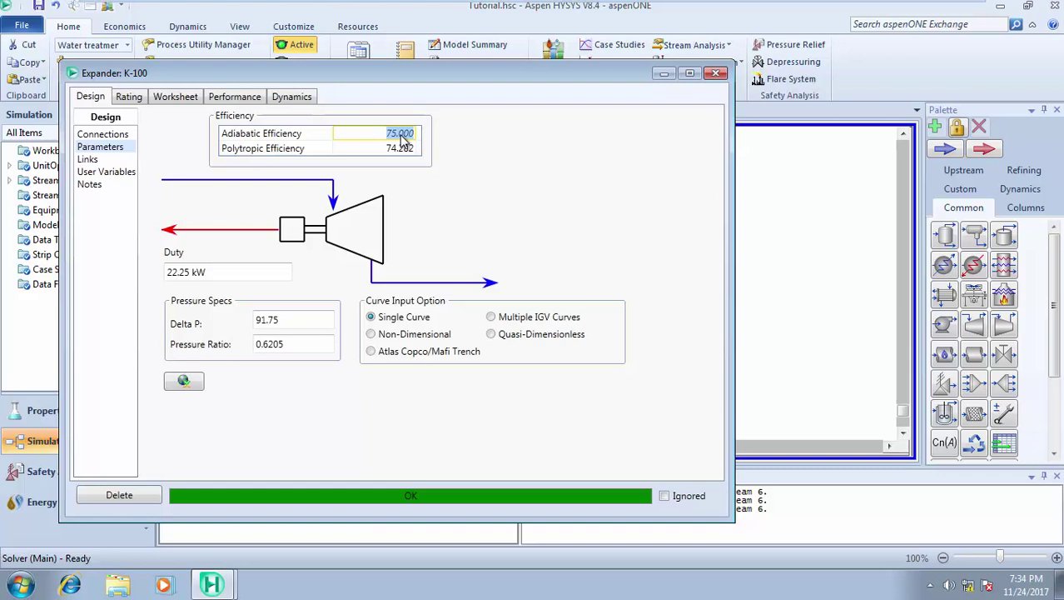
pyautogui.write('80')
pyautogui.click(266, 152)
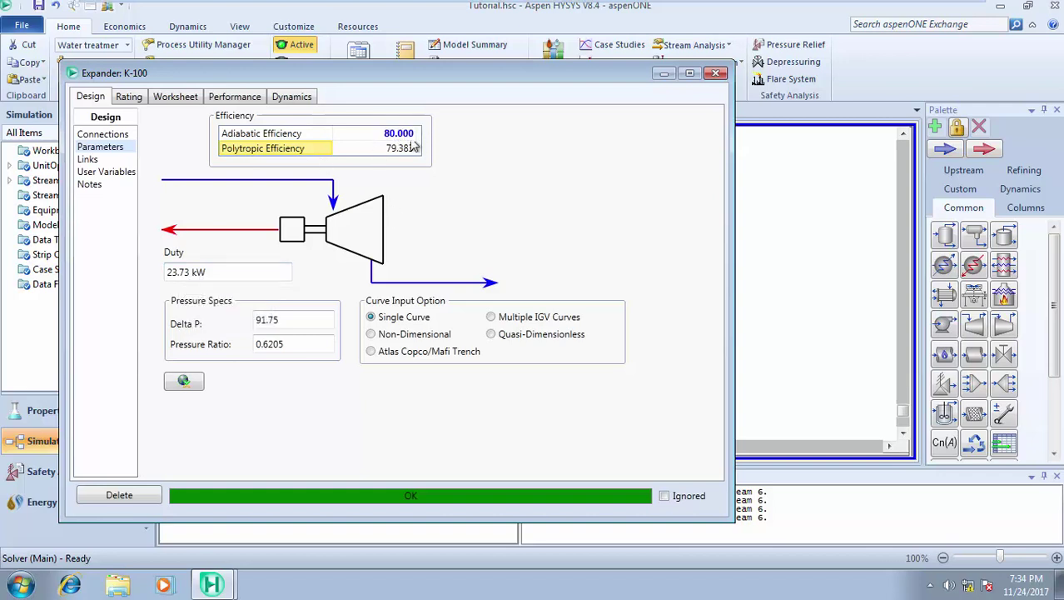
pyautogui.click(387, 139)
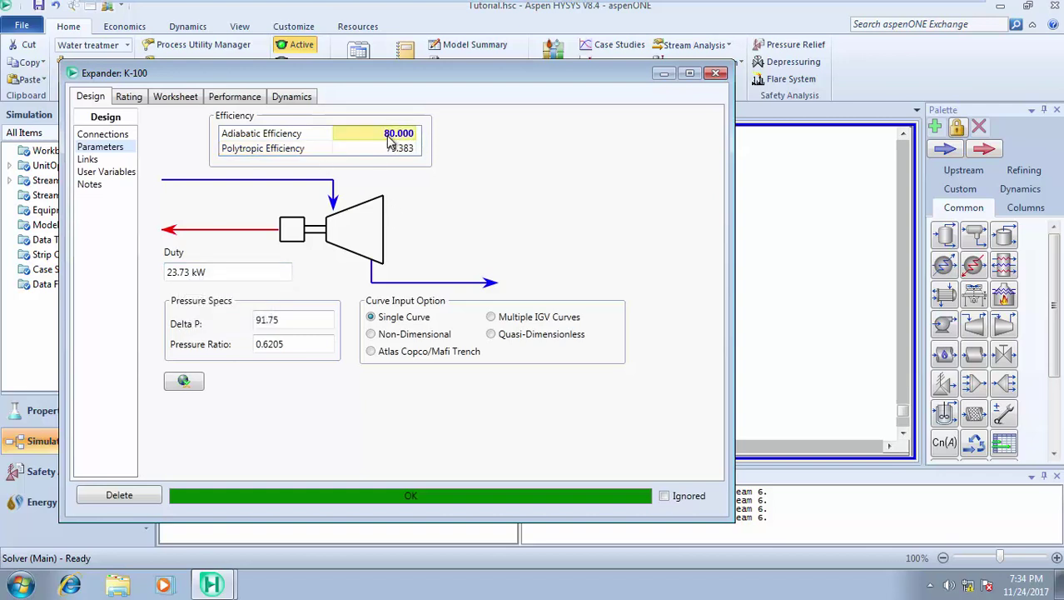
pyautogui.write('60')
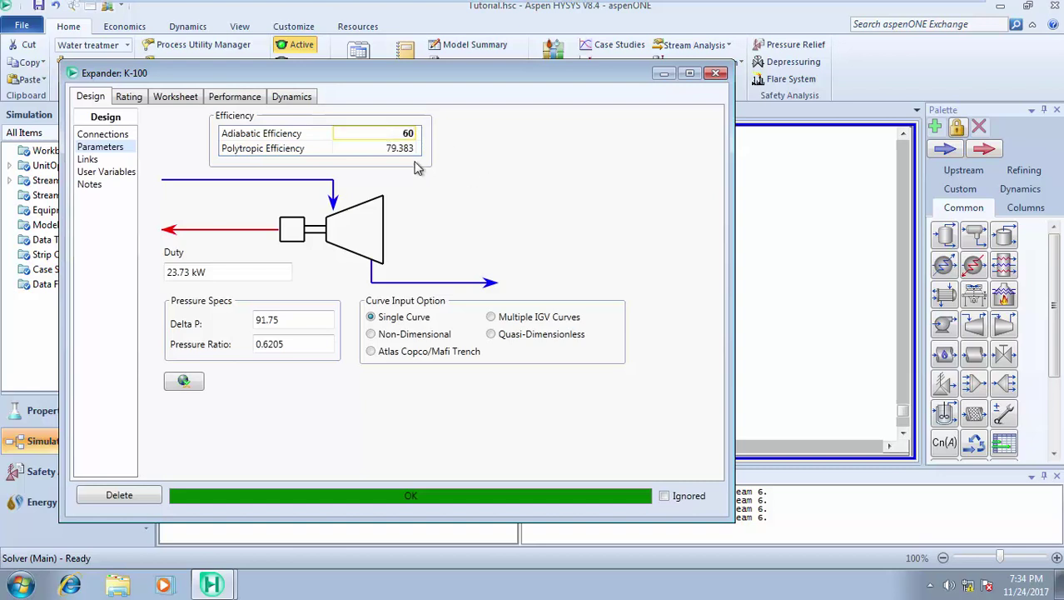
pyautogui.click(296, 150)
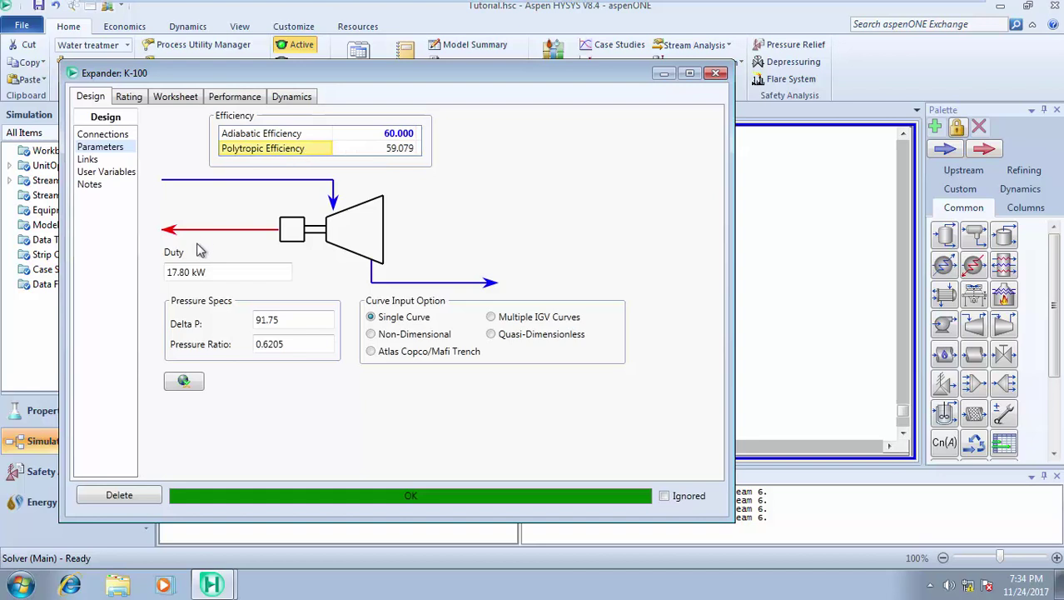
# Step: Restore K-100's adiabatic efficiency to 75%, returning the duty to 22.25 kW
pyautogui.moveTo(178, 280)
pyautogui.click(399, 137)
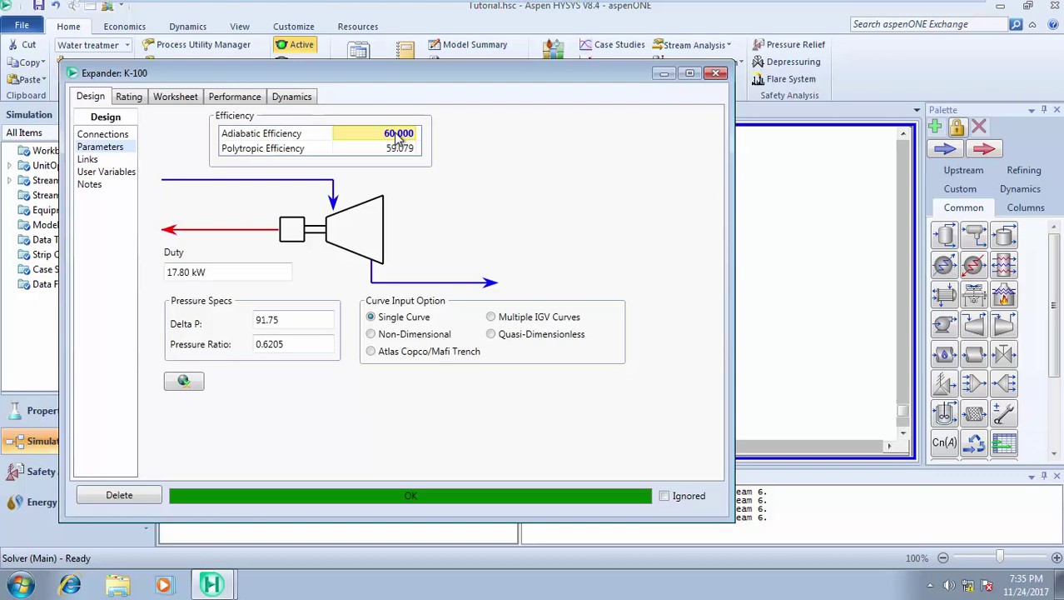
pyautogui.click(398, 139)
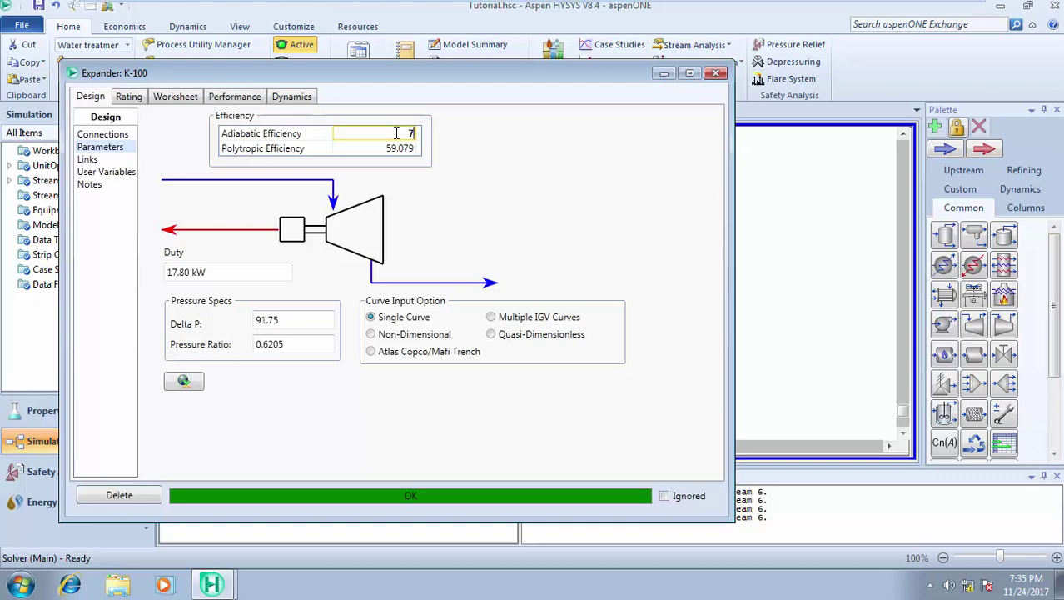
pyautogui.write('75')
pyautogui.click(254, 134)
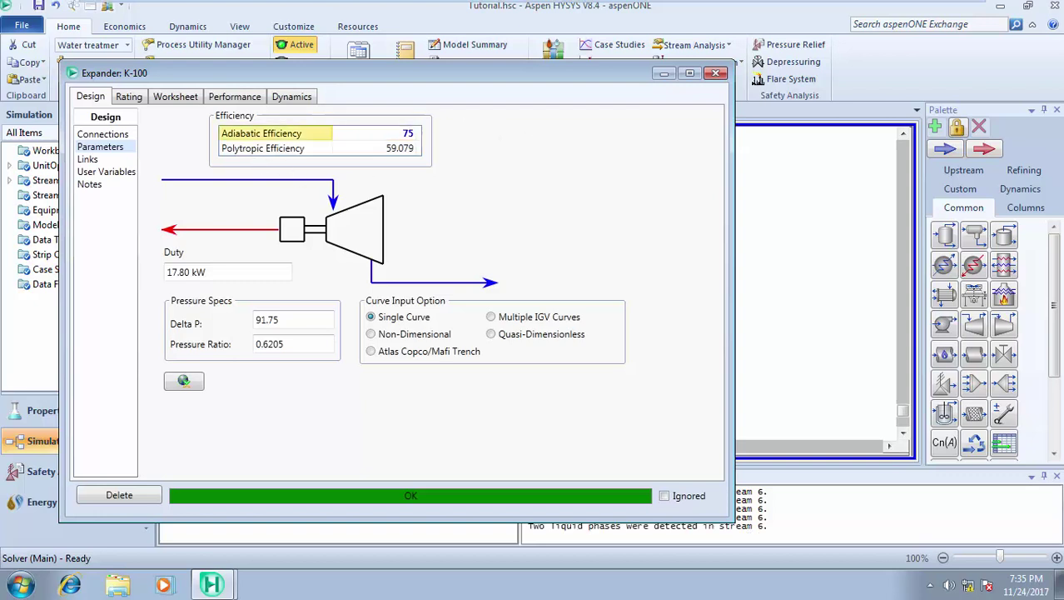
# Step: Review K-100 performance: 5188 m adiabatic head, 74.282% polytropic efficiency, 22.25 kW power
pyautogui.click(219, 100)
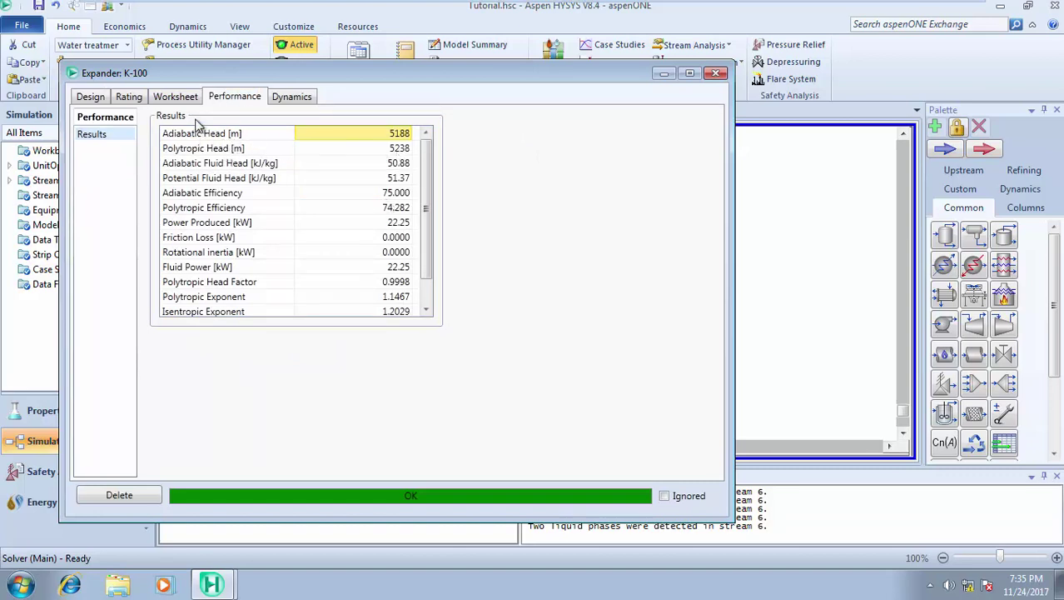
pyautogui.click(91, 99)
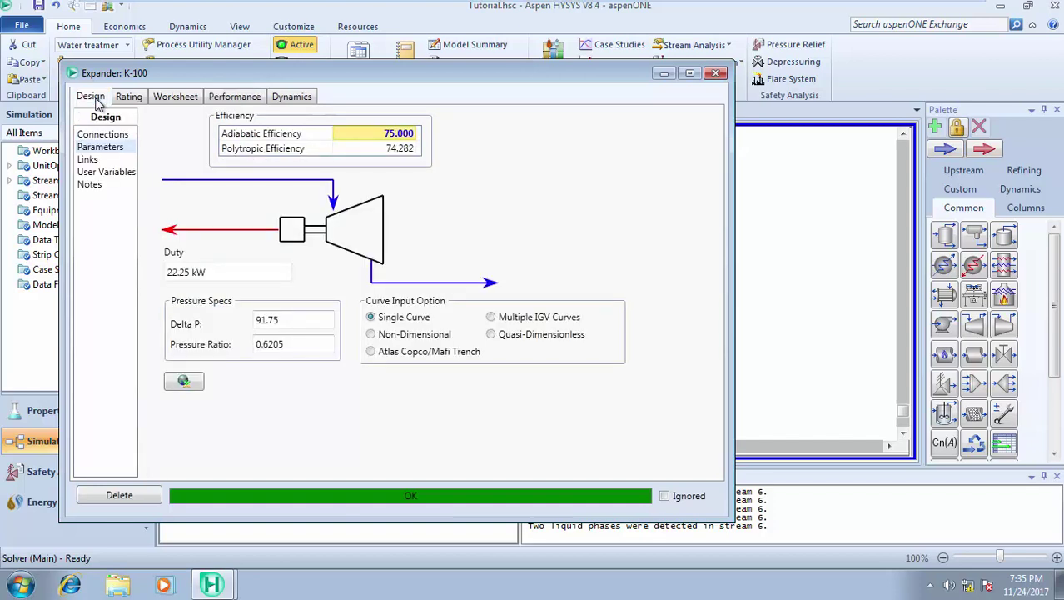
pyautogui.click(218, 101)
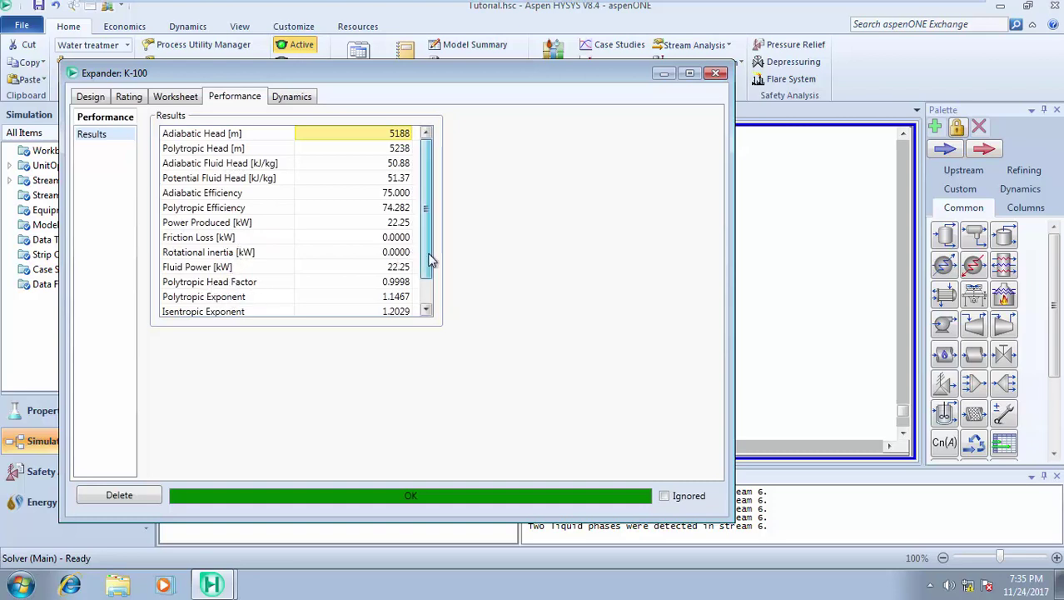
pyautogui.moveTo(430, 267); pyautogui.dragTo(433, 314)
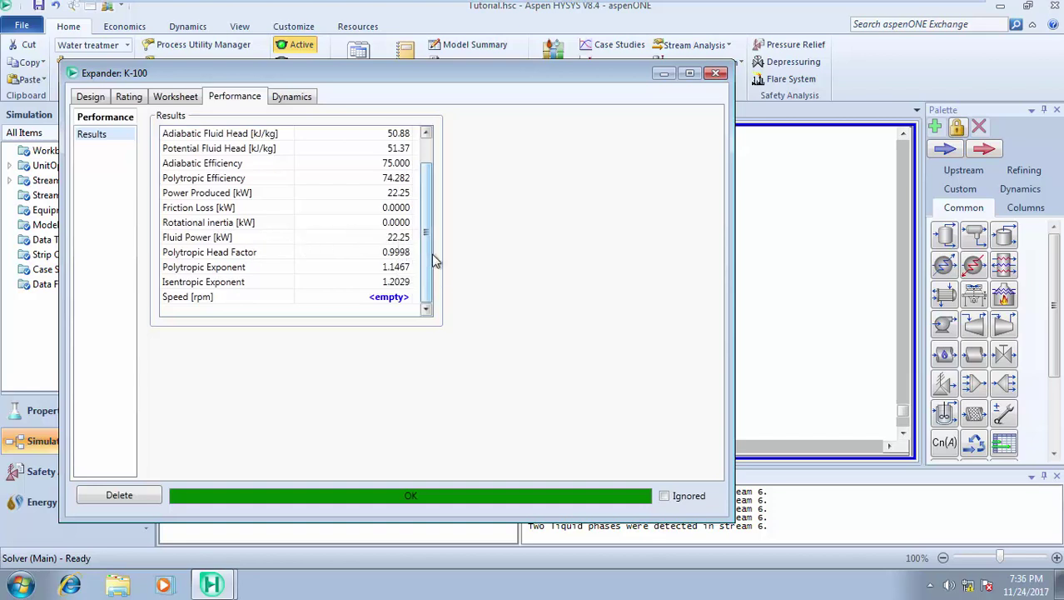
# Step: Close the expander window and move stream 1 above K-100, with EXP HP below it
pyautogui.click(718, 75)
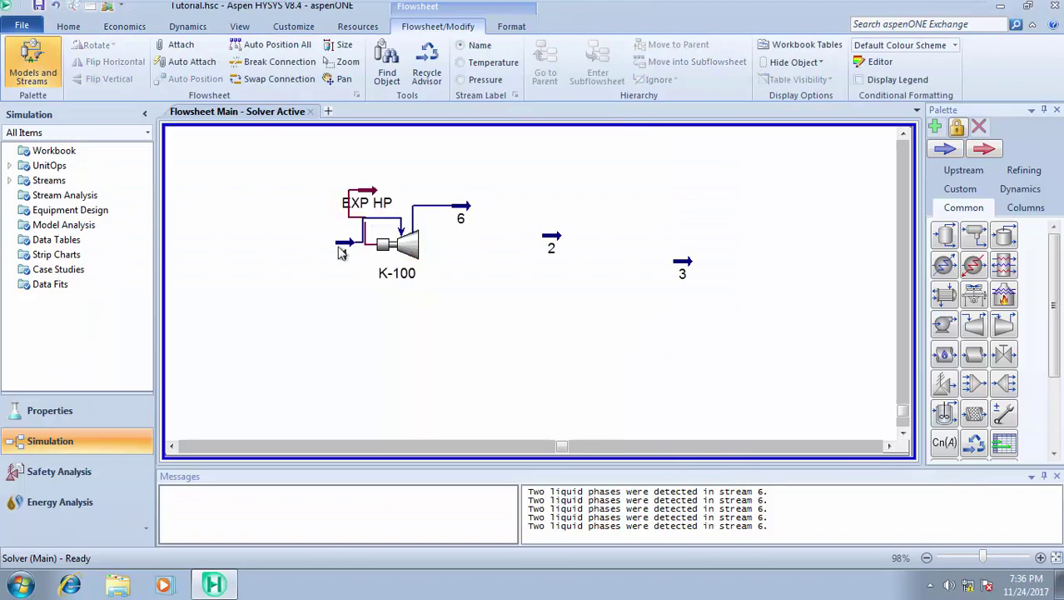
pyautogui.moveTo(344, 245); pyautogui.dragTo(301, 247)
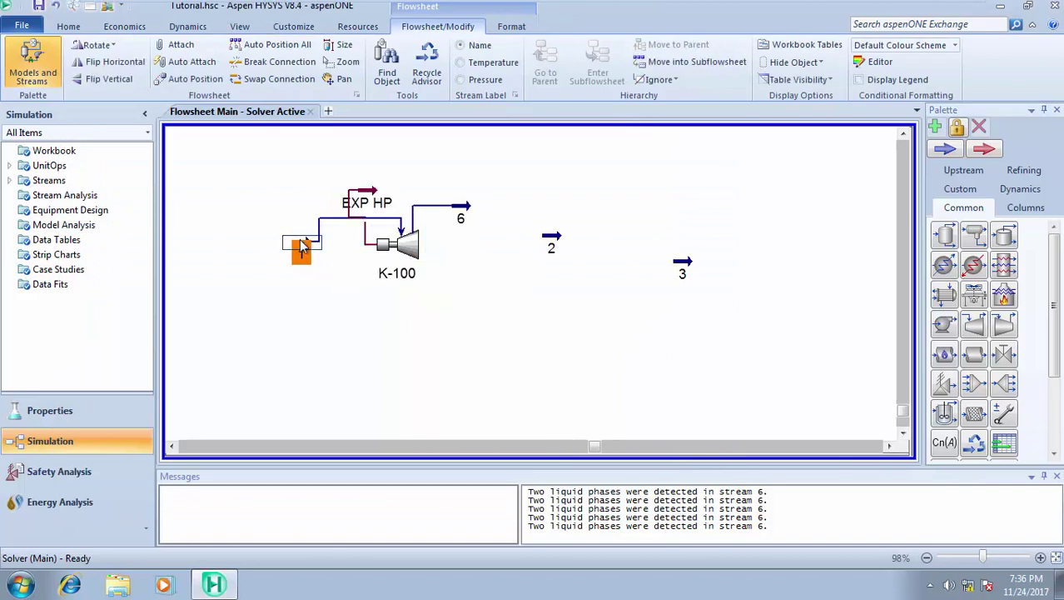
pyautogui.moveTo(375, 193); pyautogui.dragTo(366, 307)
pyautogui.click(393, 296)
pyautogui.moveTo(372, 313)
pyautogui.moveTo(303, 242); pyautogui.dragTo(329, 190)
pyautogui.click(496, 318)
# Step: Rotate EXP HP by 90 degrees twice and place it left of K-100
pyautogui.moveTo(374, 306)
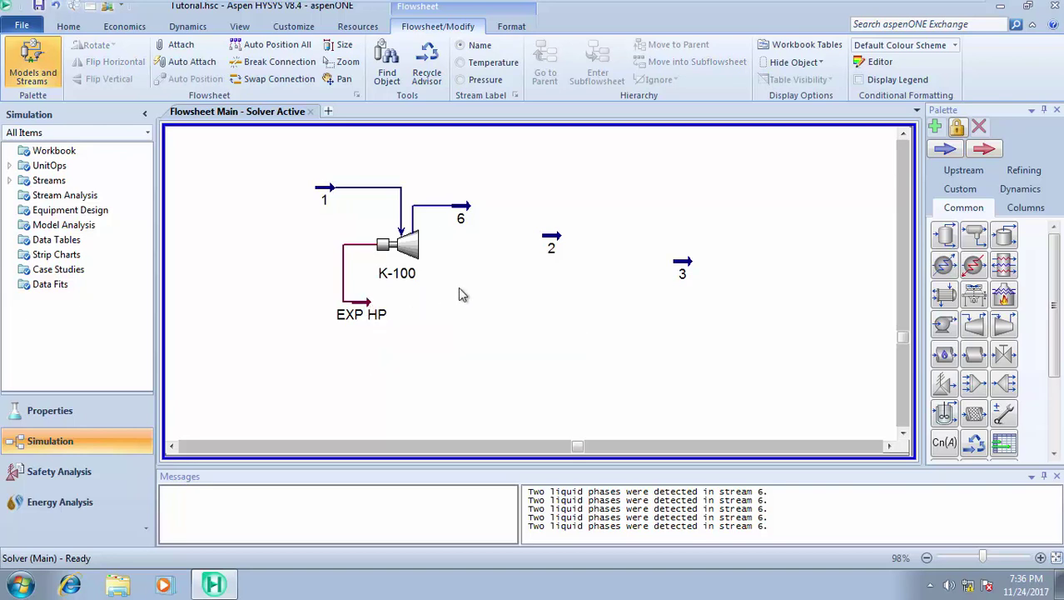
pyautogui.click(366, 306)
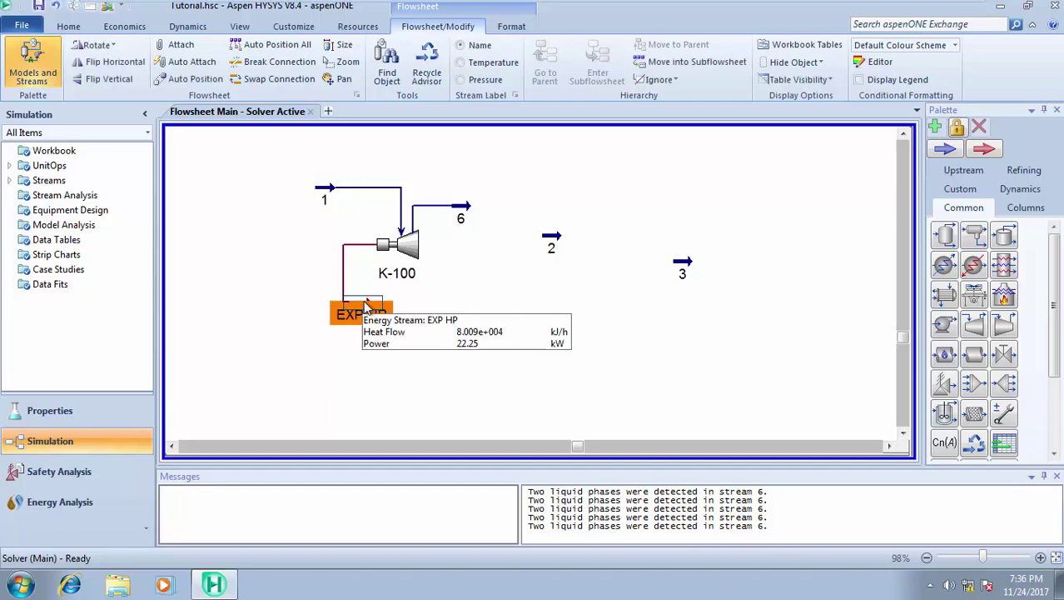
pyautogui.click(114, 48)
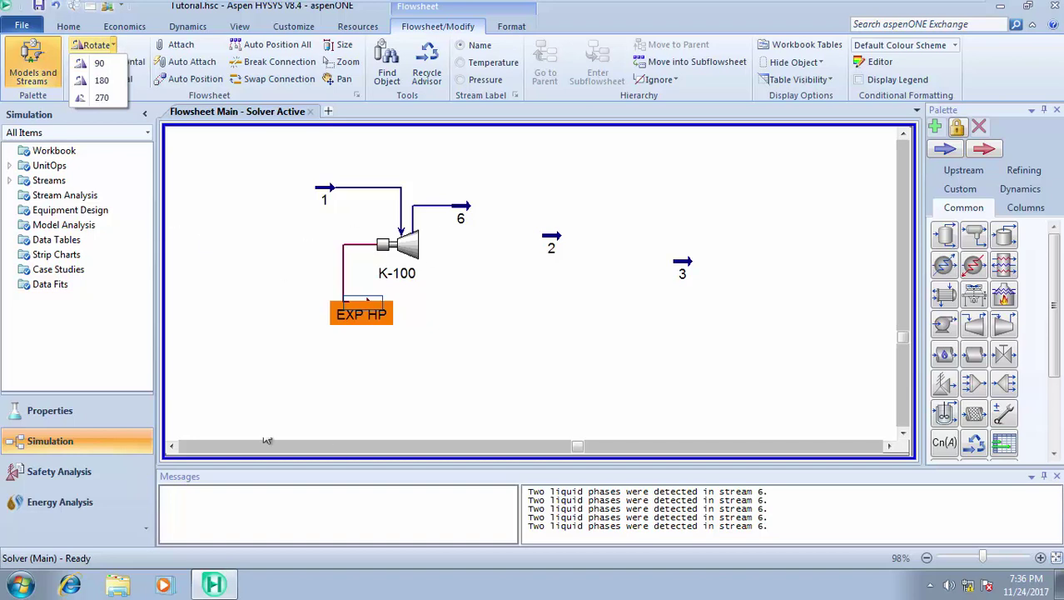
pyautogui.click(101, 64)
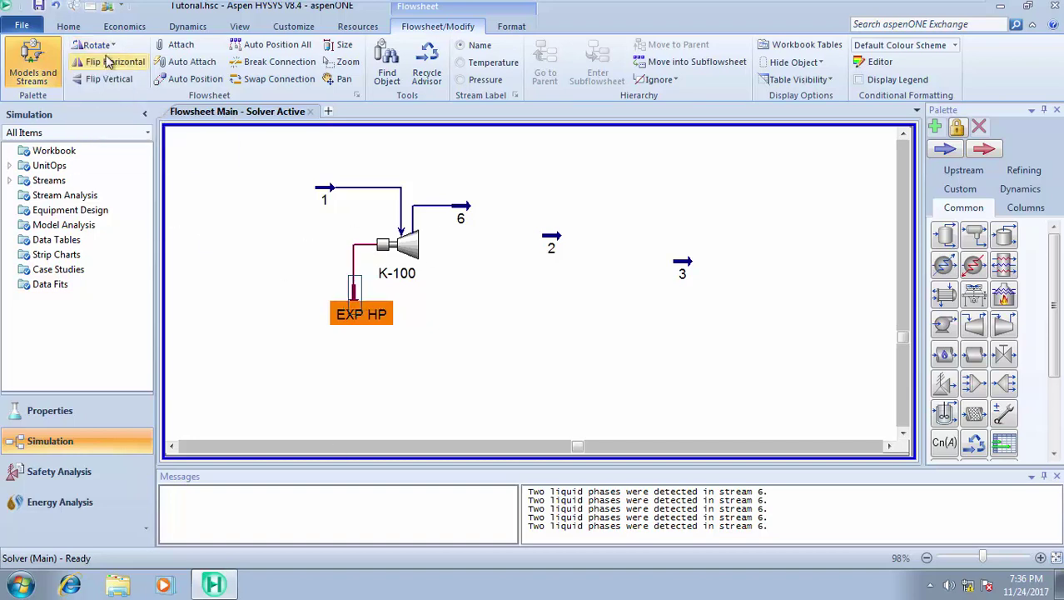
pyautogui.click(112, 43)
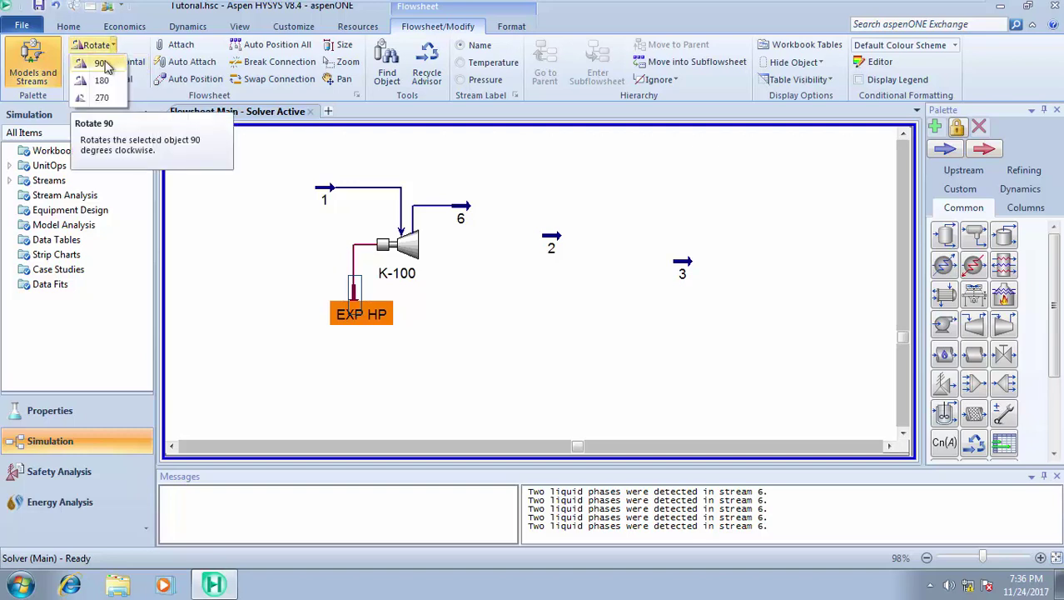
pyautogui.click(104, 64)
pyautogui.click(390, 364)
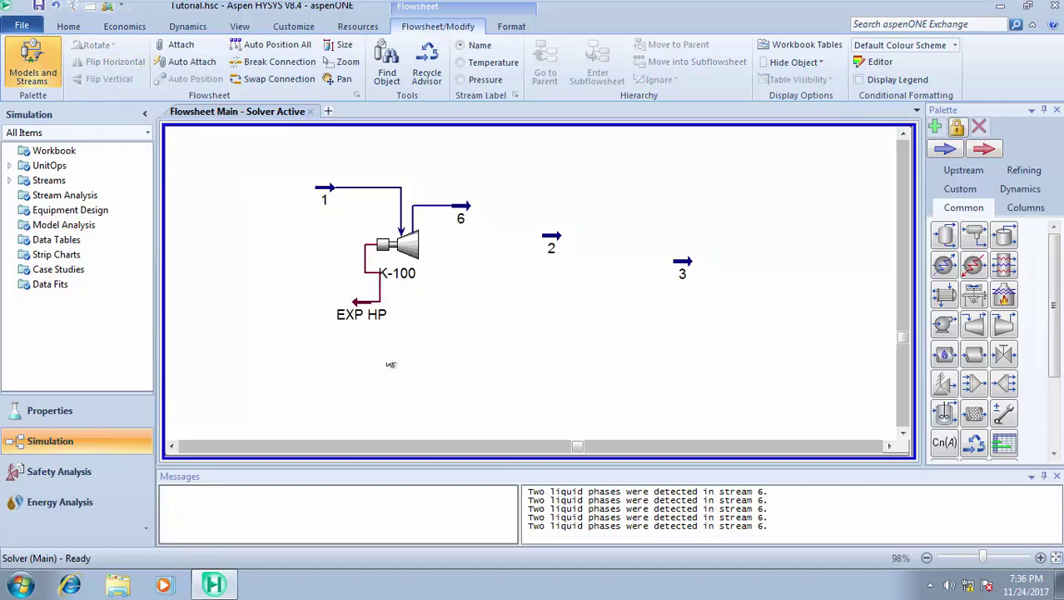
pyautogui.moveTo(358, 310); pyautogui.dragTo(262, 249)
pyautogui.click(361, 318)
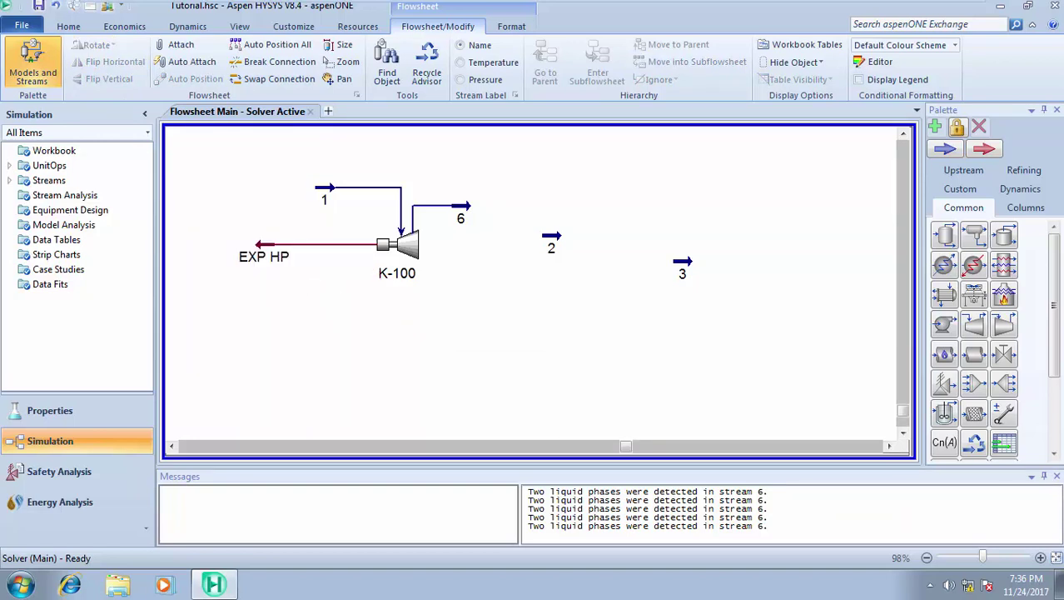
pyautogui.click(265, 248)
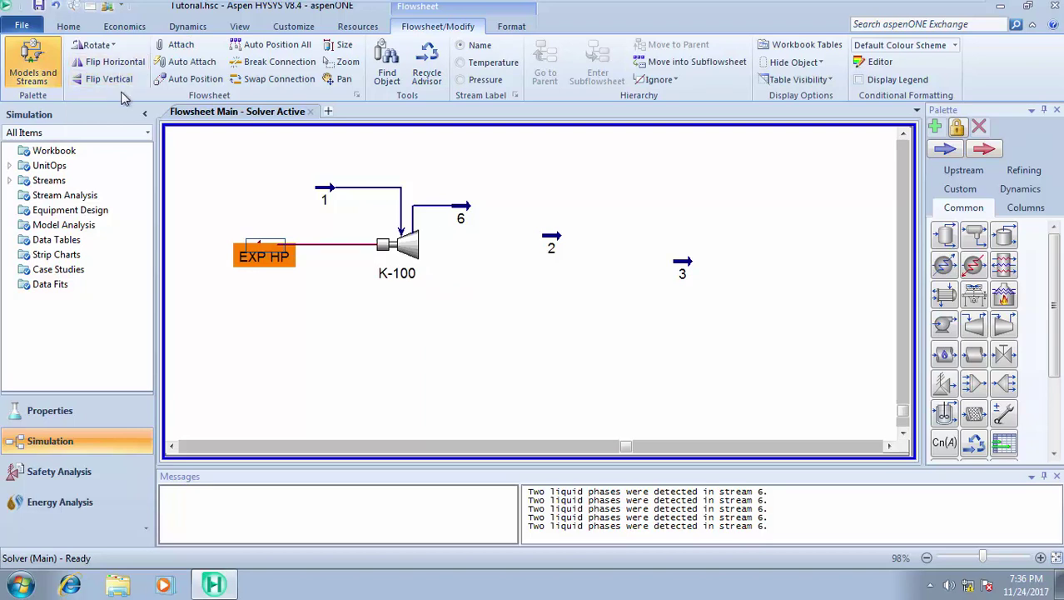
pyautogui.click(380, 314)
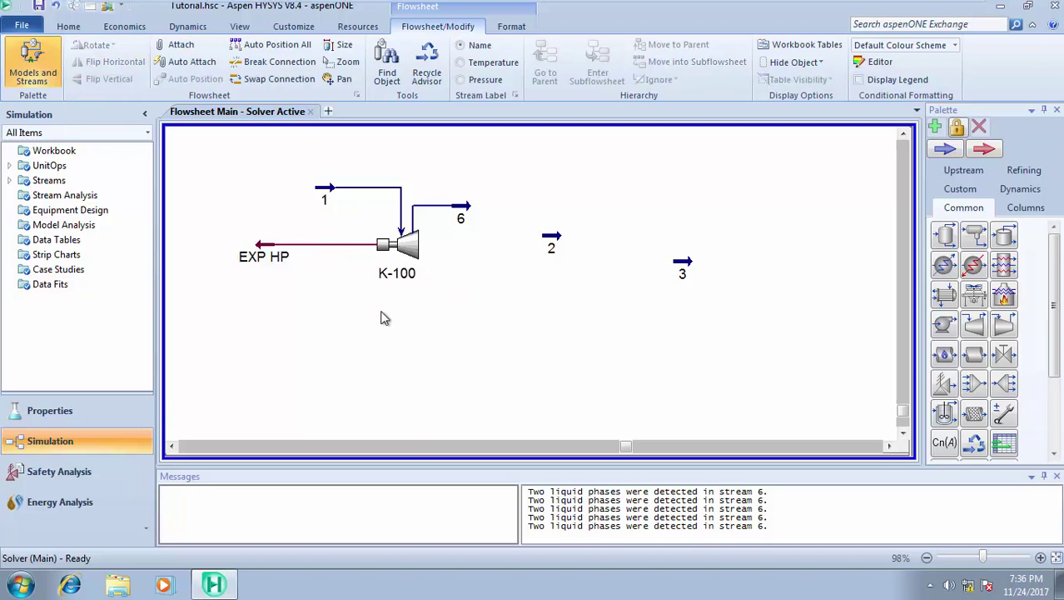
pyautogui.click(389, 245)
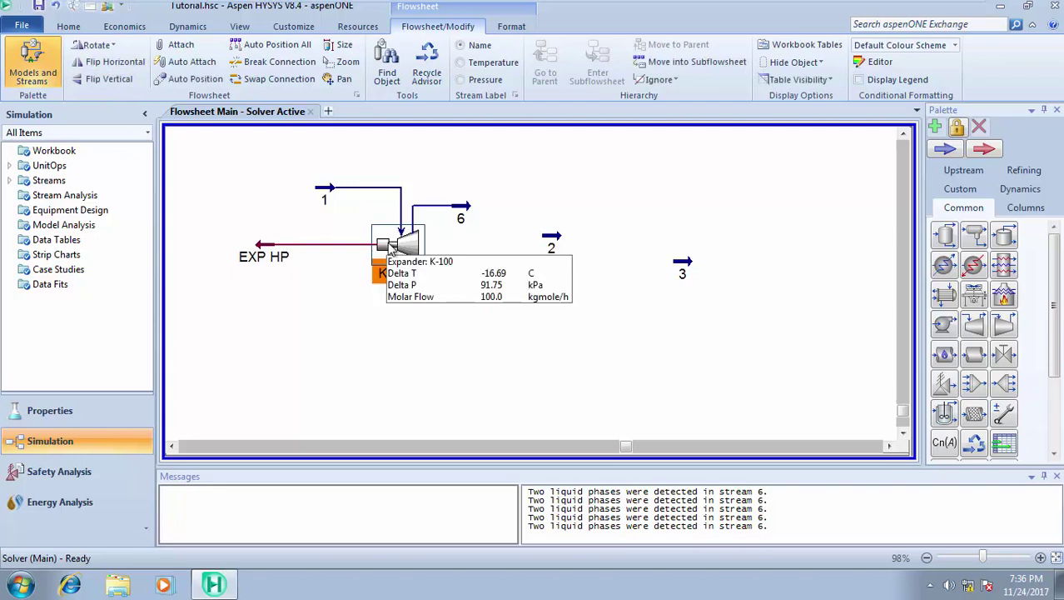
pyautogui.click(120, 86)
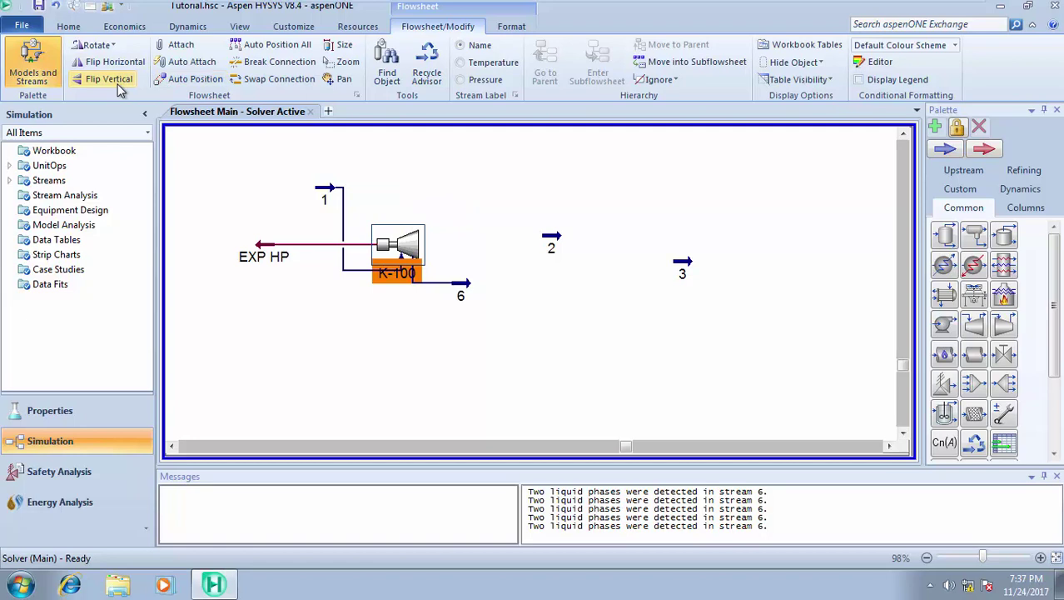
pyautogui.click(120, 87)
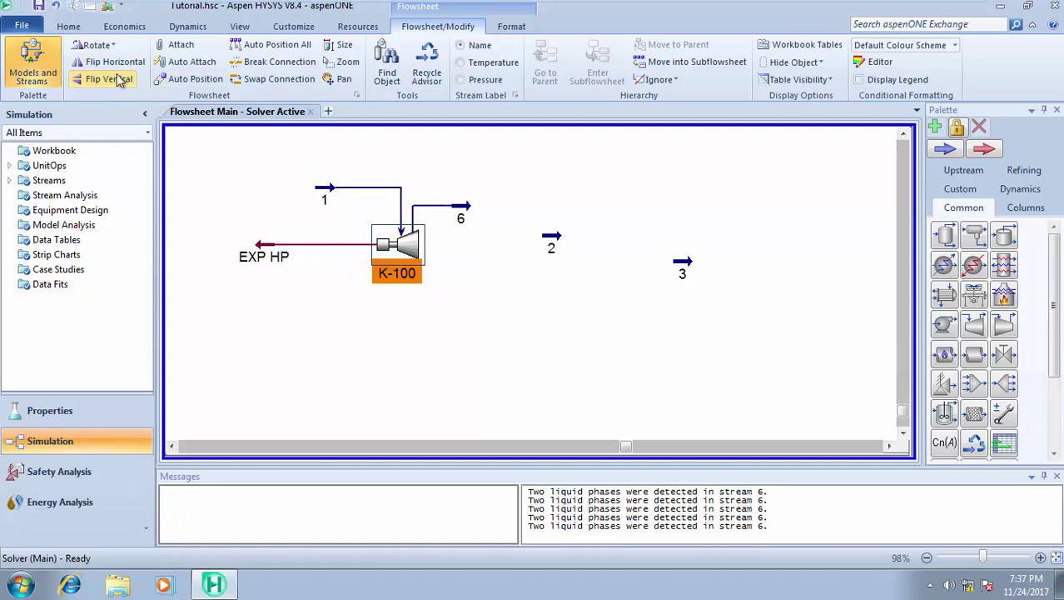
pyautogui.click(117, 66)
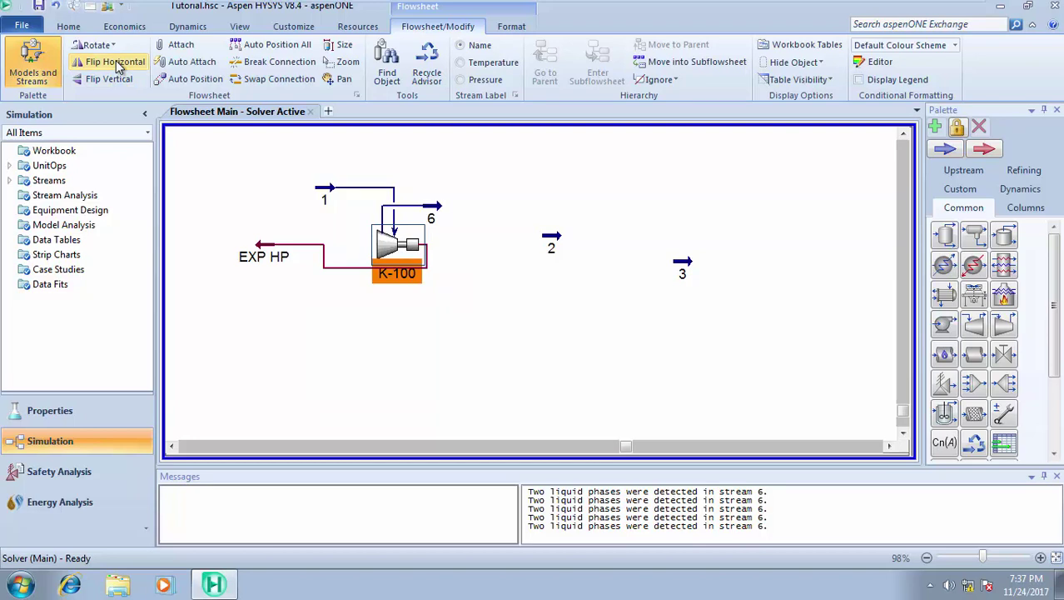
pyautogui.click(115, 81)
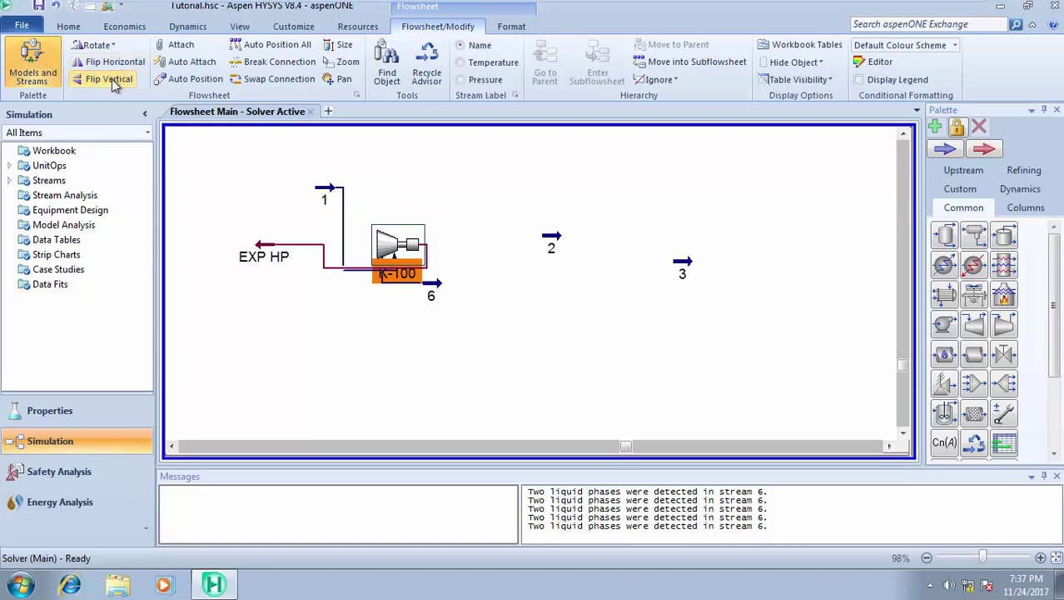
pyautogui.click(117, 65)
pyautogui.click(118, 66)
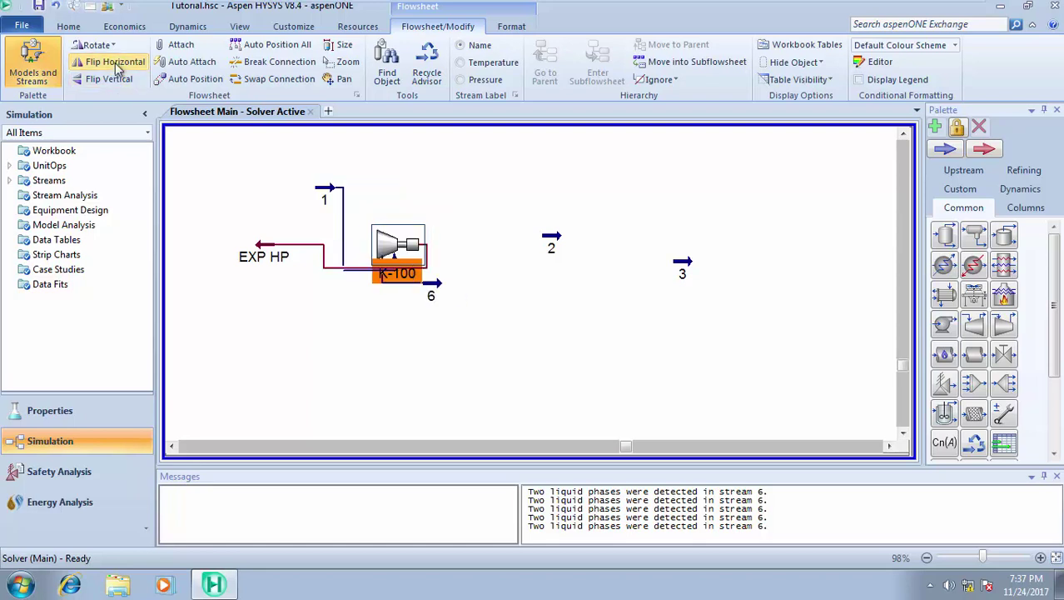
pyautogui.click(113, 80)
pyautogui.click(114, 81)
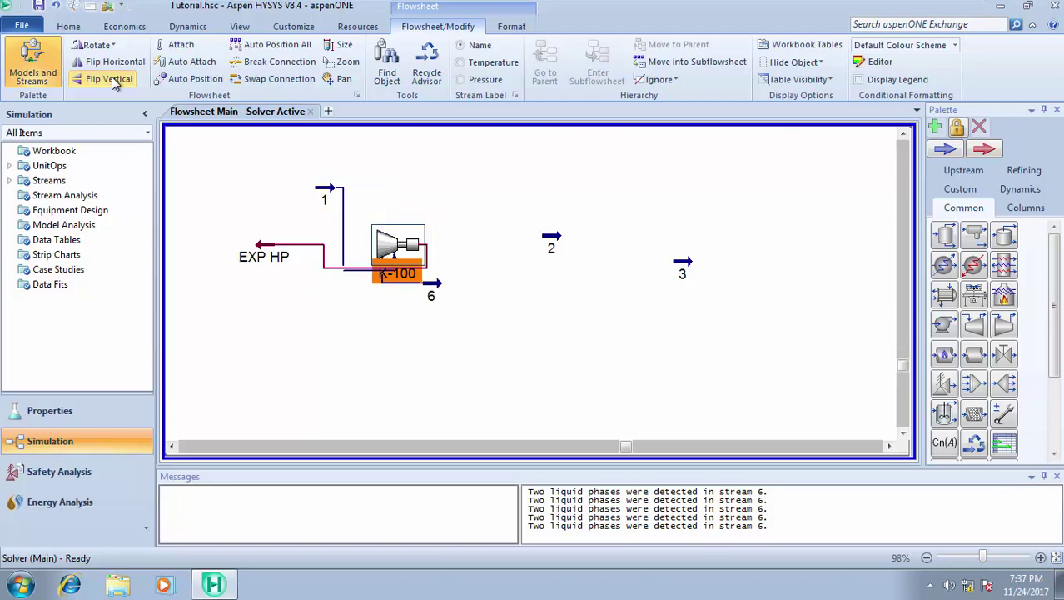
pyautogui.click(114, 81)
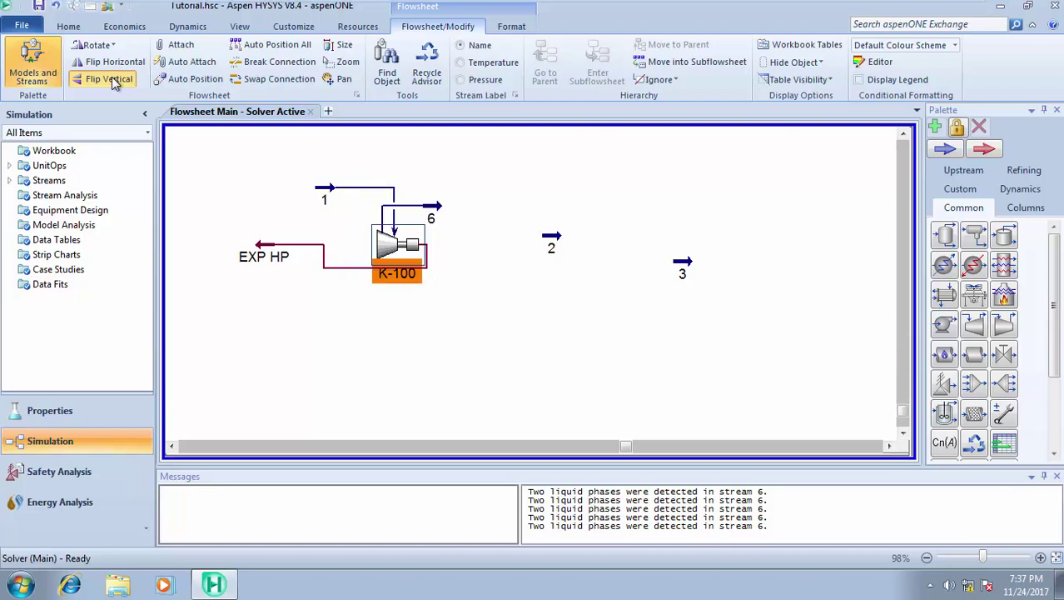
pyautogui.click(114, 81)
pyautogui.click(114, 80)
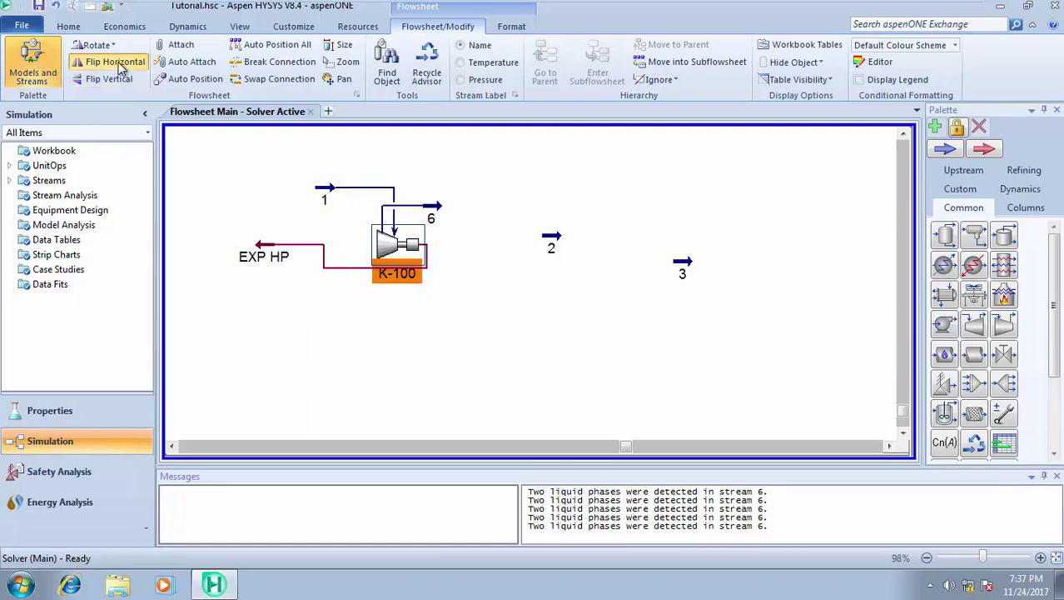
pyautogui.click(121, 65)
pyautogui.click(442, 316)
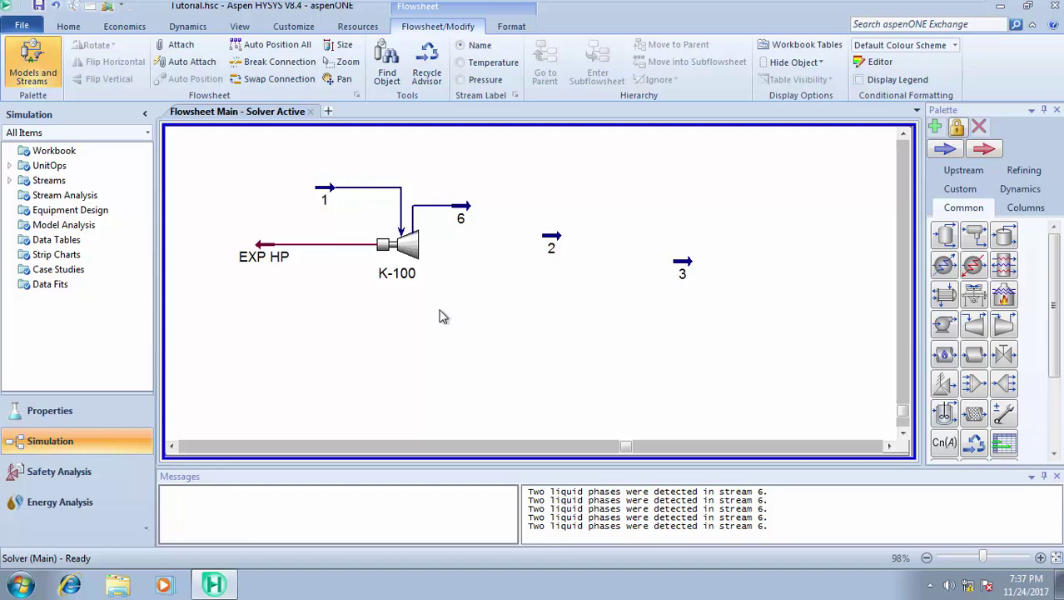
# Step: Exit the HYSYS full-screen view to return to the Windows desktop
pyautogui.moveTo(512, 7)
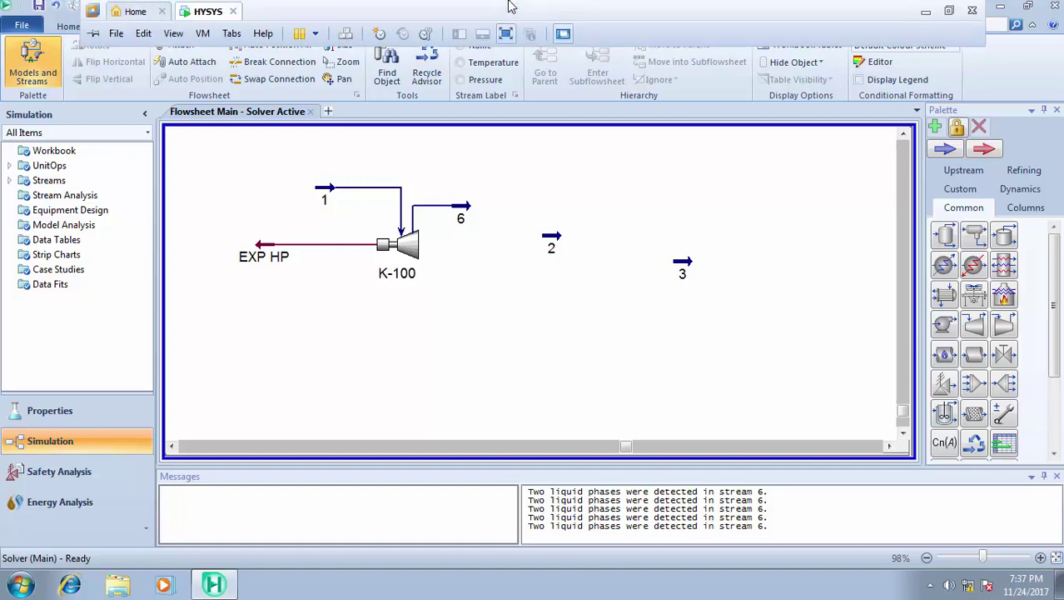